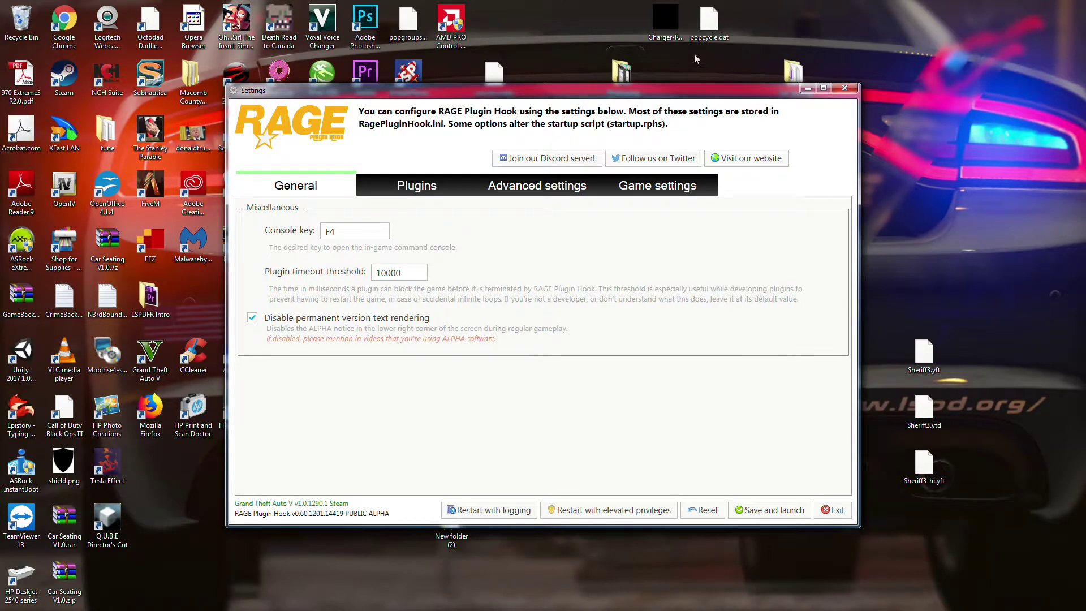
Step: Exit the RAGE Plugin Hook settings and dismiss the Grand Theft Auto V folder window
drag(659, 90, 801, 15)
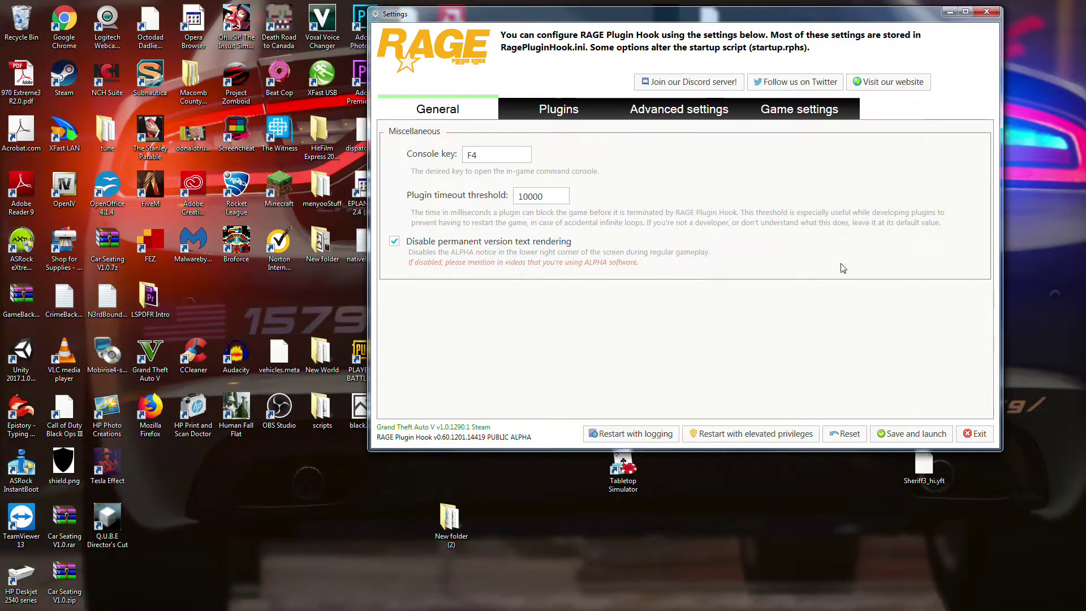
click(975, 433)
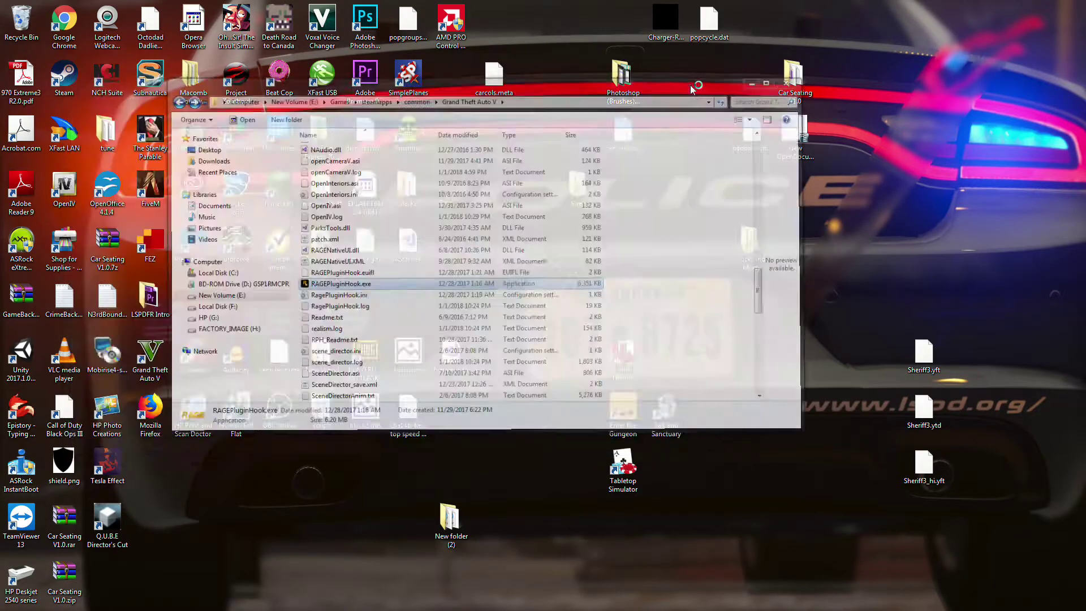
click(727, 82)
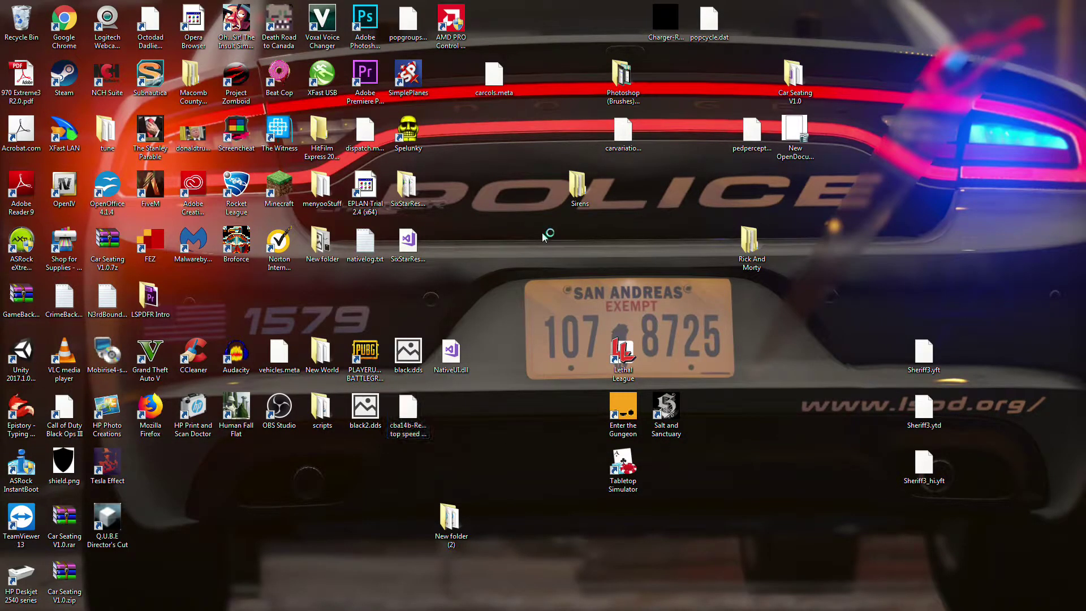
right_click(509, 303)
key(Escape)
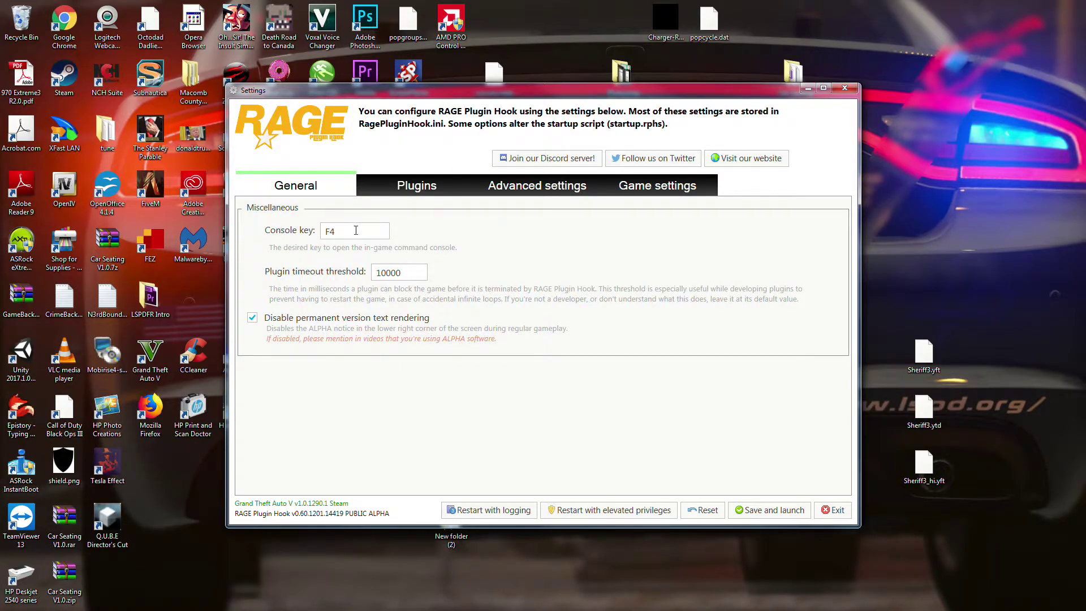
Step: Review the console key and plugin timeout threshold, and turn off Disable permanent version text rendering
click(334, 232)
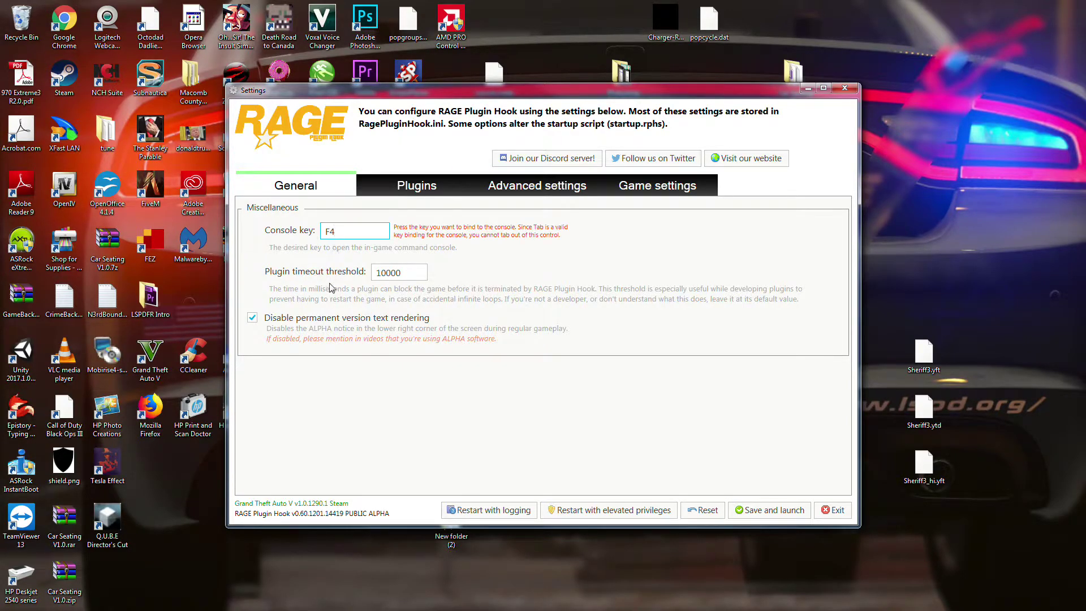
click(408, 232)
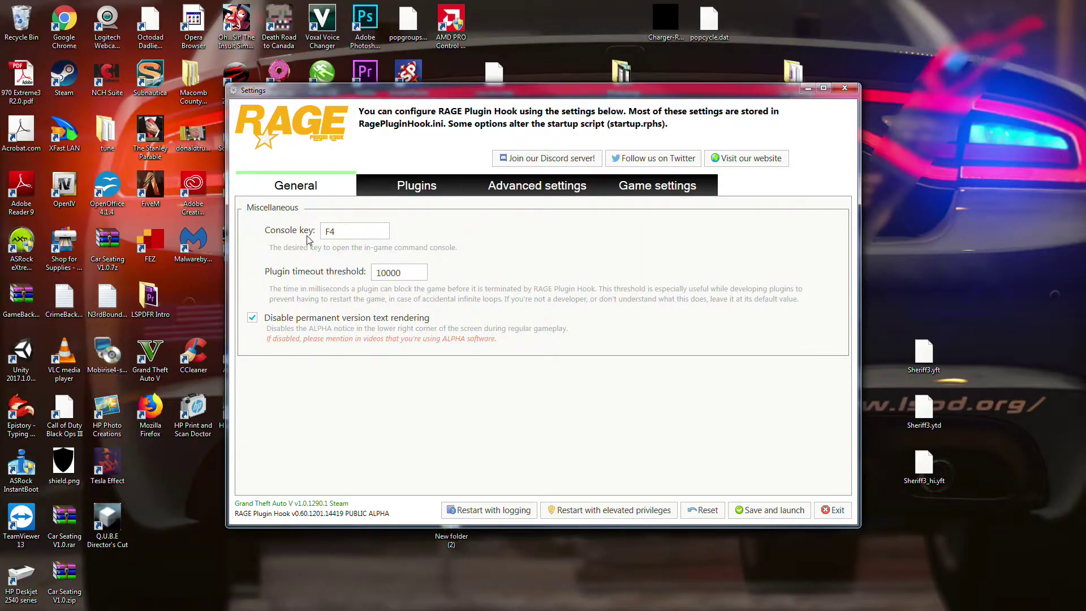
drag(430, 277, 352, 278)
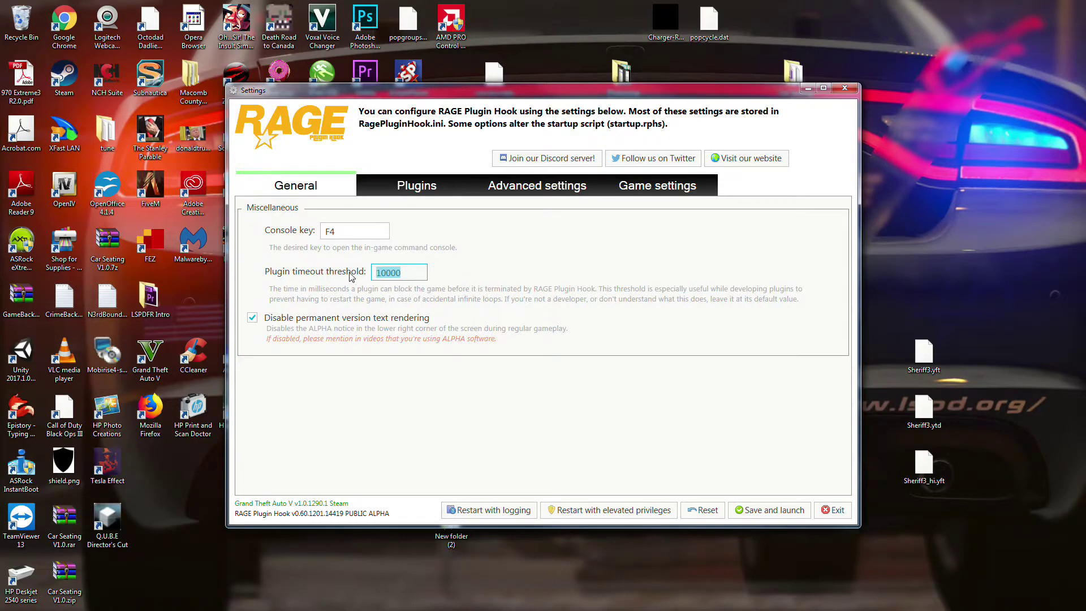
click(327, 229)
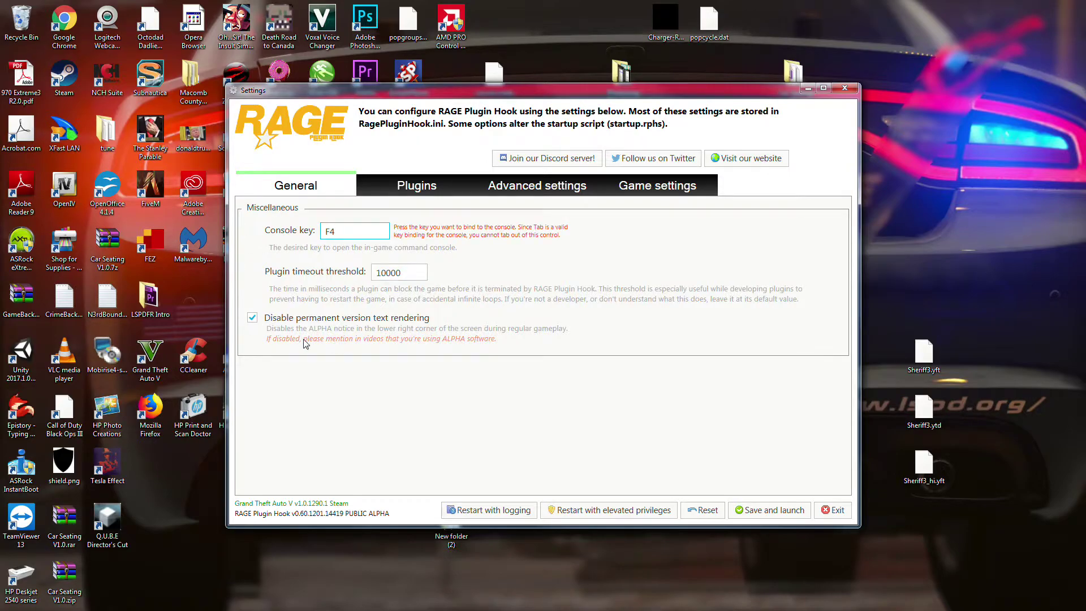
click(252, 318)
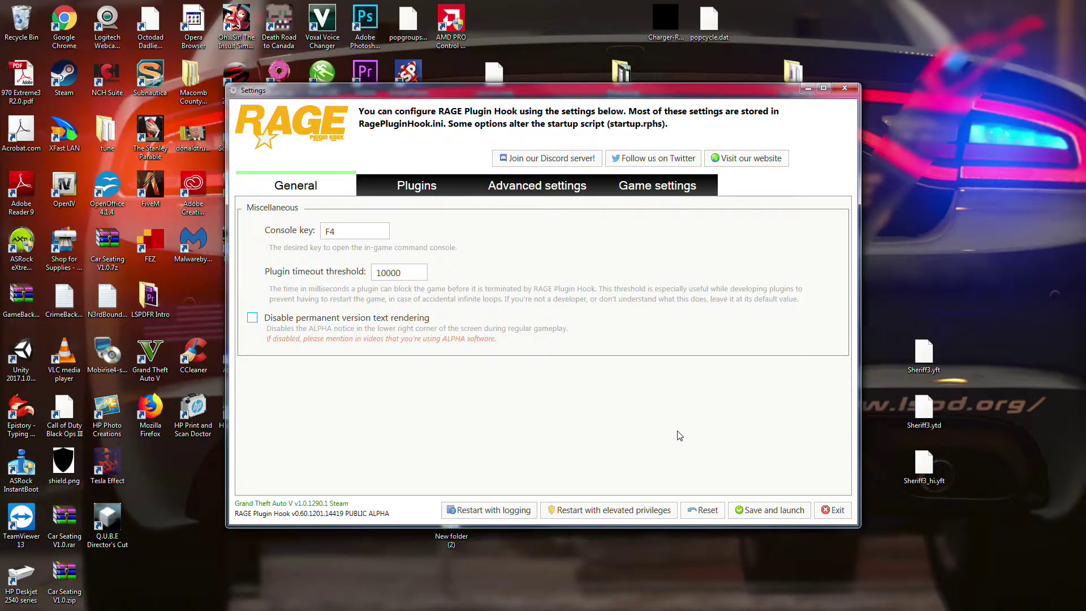
Step: Add the Car Seating plugin to the plugins loaded on startup
click(416, 186)
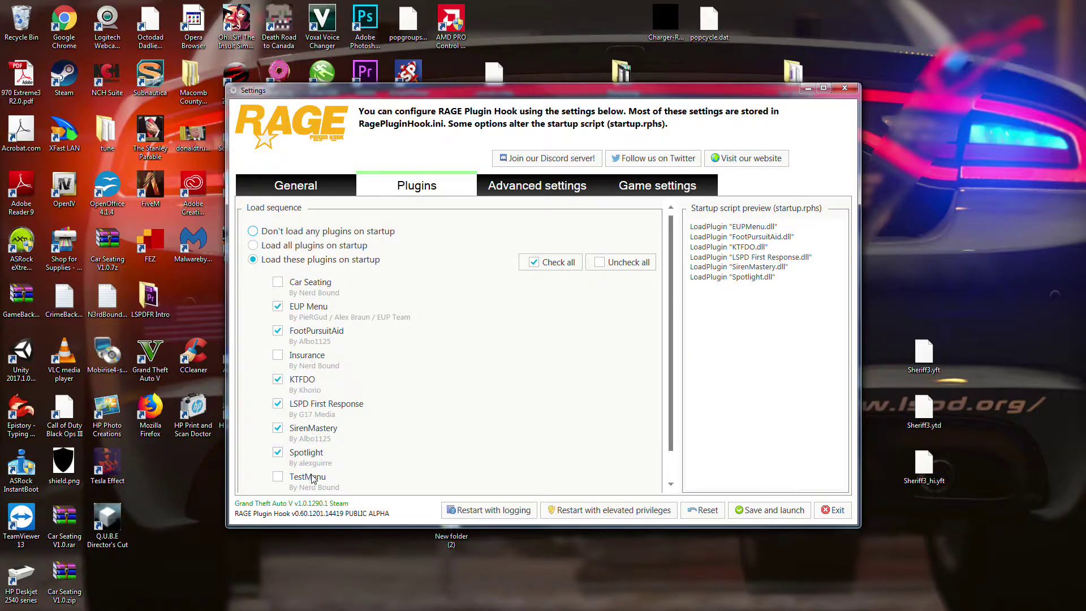
scroll(315, 477, down, 1)
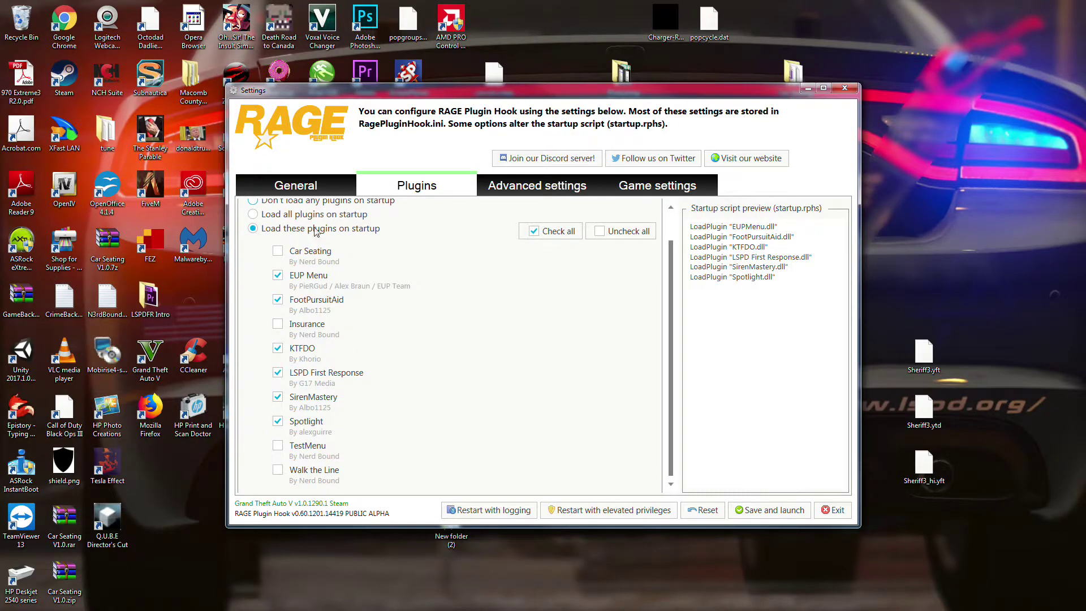
click(279, 252)
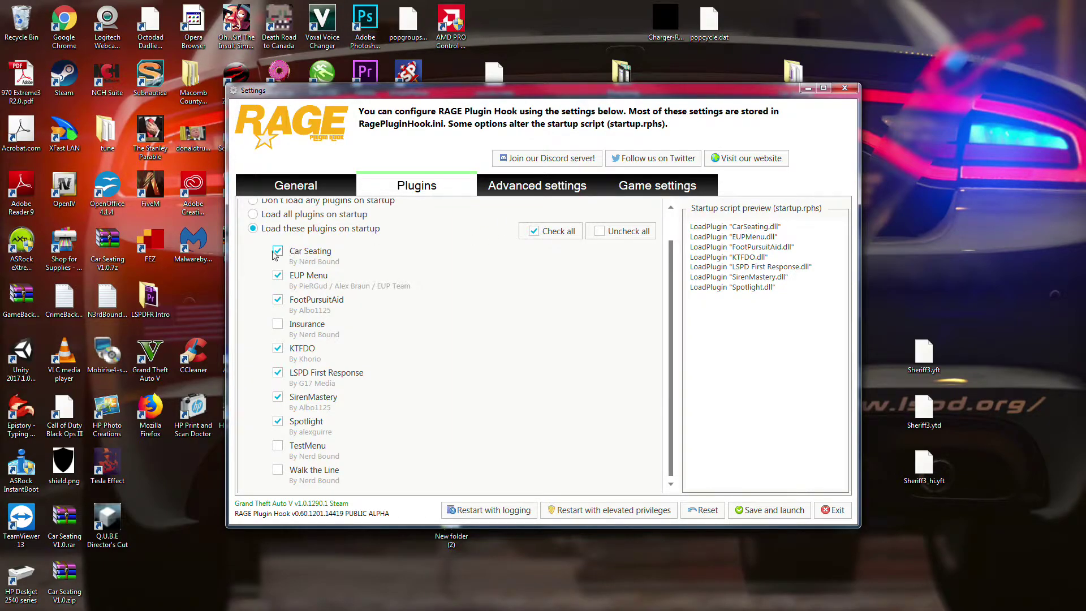
Step: Examine the advanced command line switches, including Disable DirectX Hook, and compare them with the general console key setting
click(552, 189)
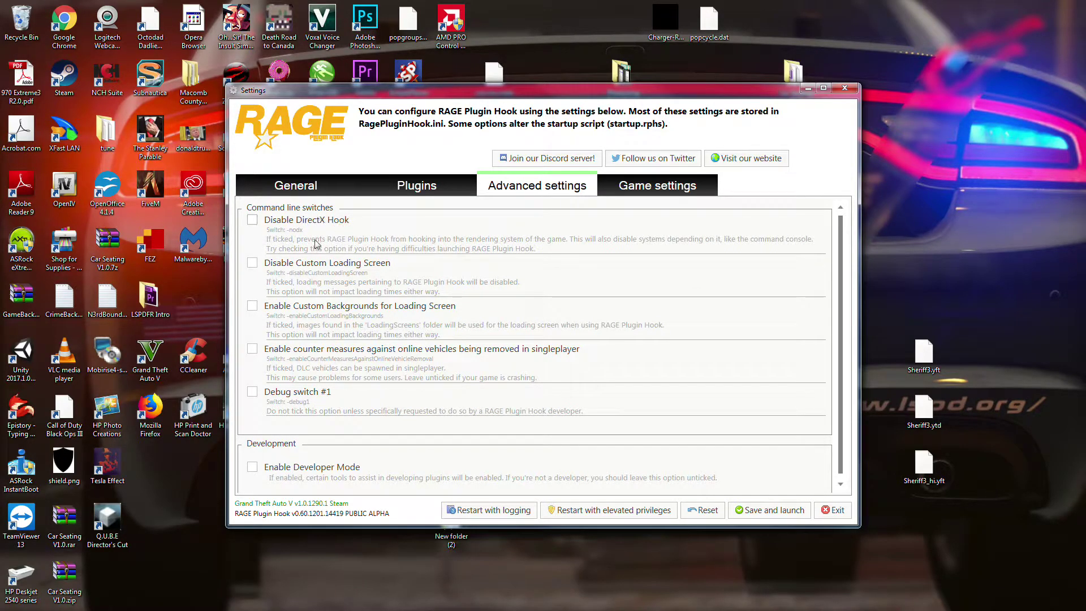
scroll(294, 236, down, 1)
scroll(310, 227, up, 1)
scroll(310, 227, down, 1)
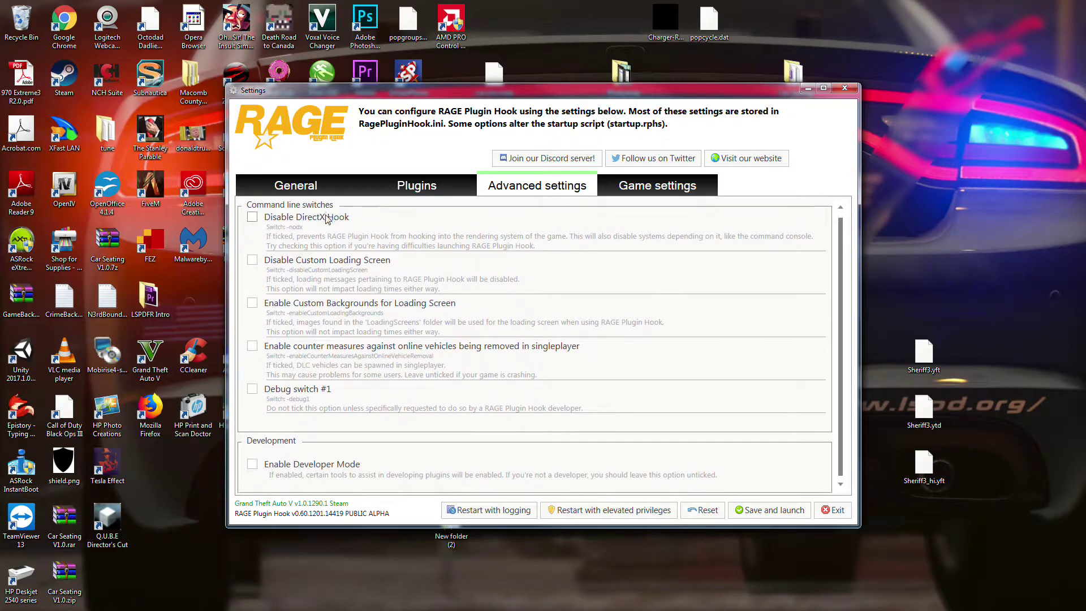
scroll(327, 218, up, 1)
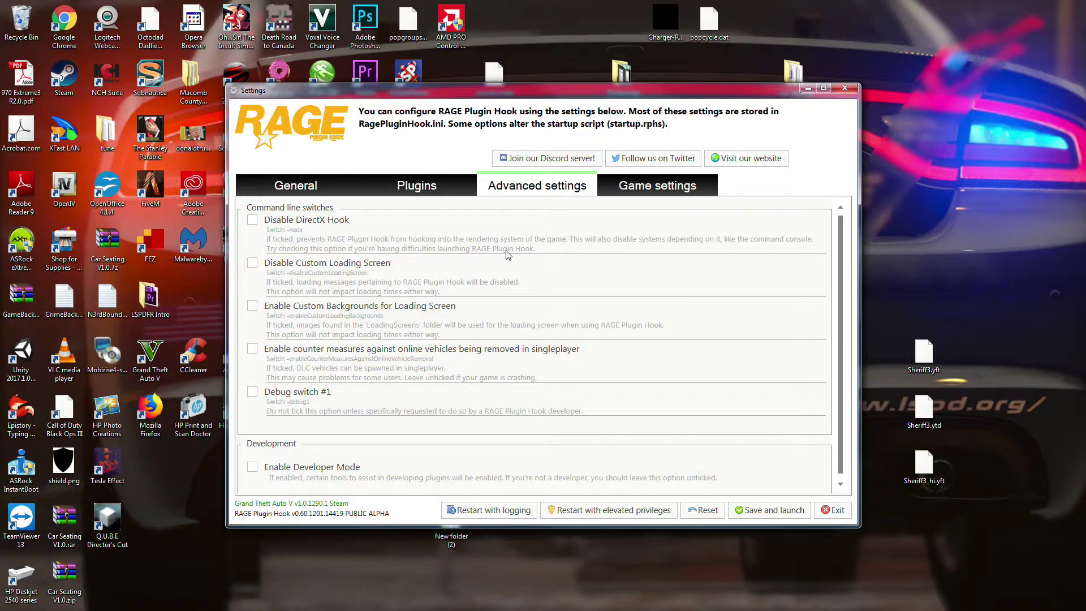
click(255, 222)
click(254, 221)
click(320, 191)
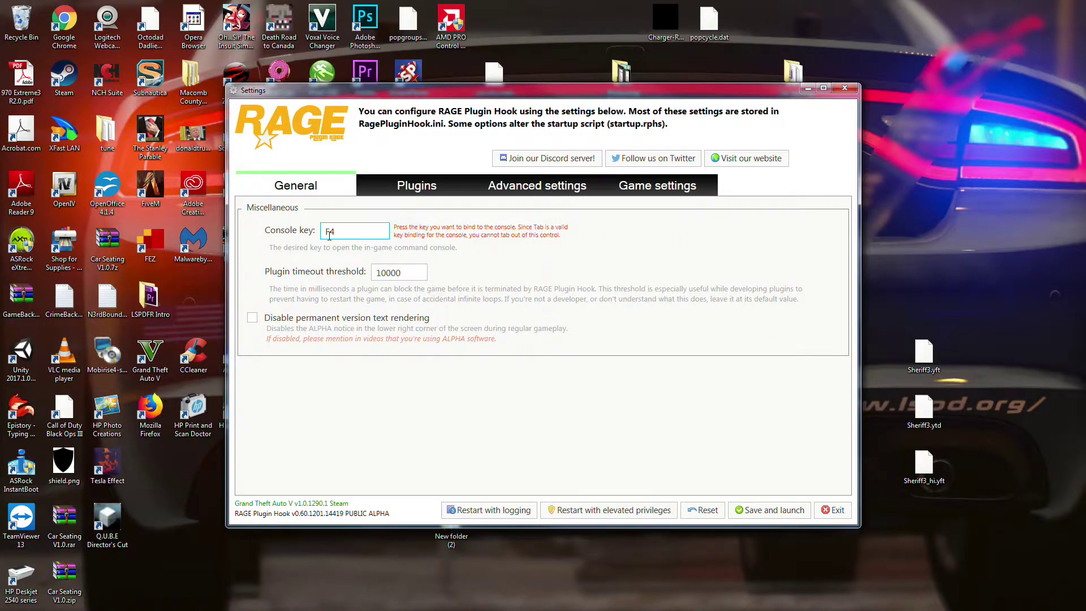
click(540, 189)
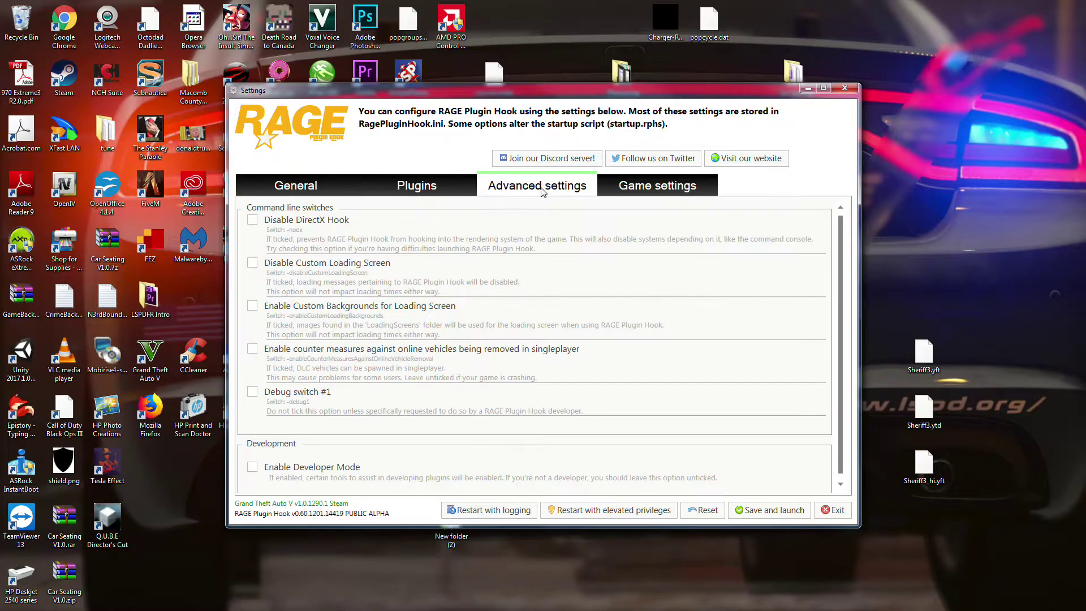
click(306, 193)
click(540, 187)
Step: Switch to the Grand Theft Auto V folder in Windows Explorer and check the contents of its lspdfr subfolder
key(alt+Tab)
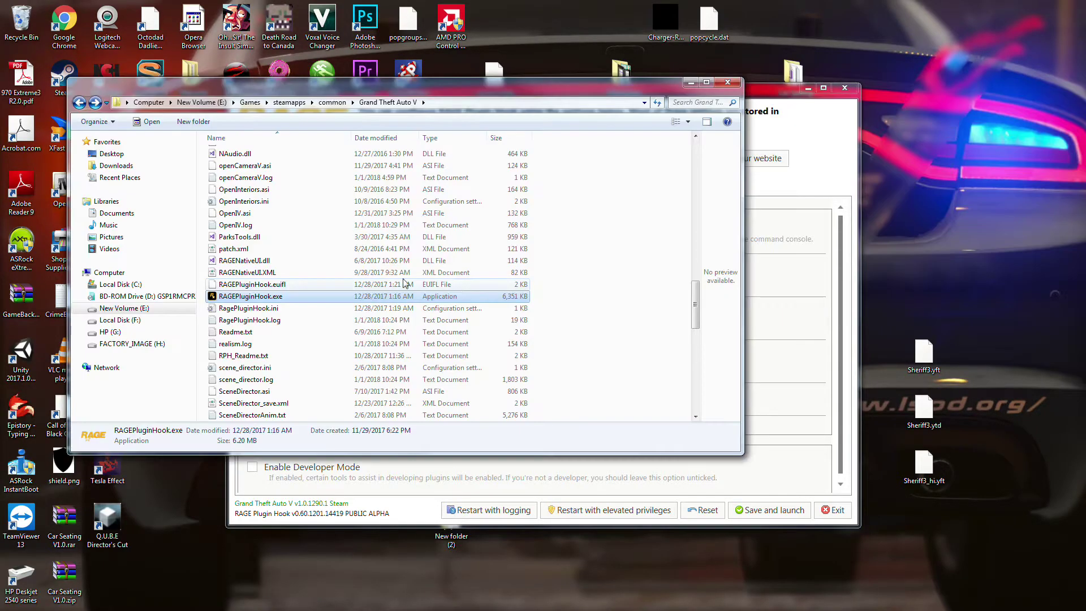
scroll(300, 186, up, 10)
scroll(377, 268, up, 5)
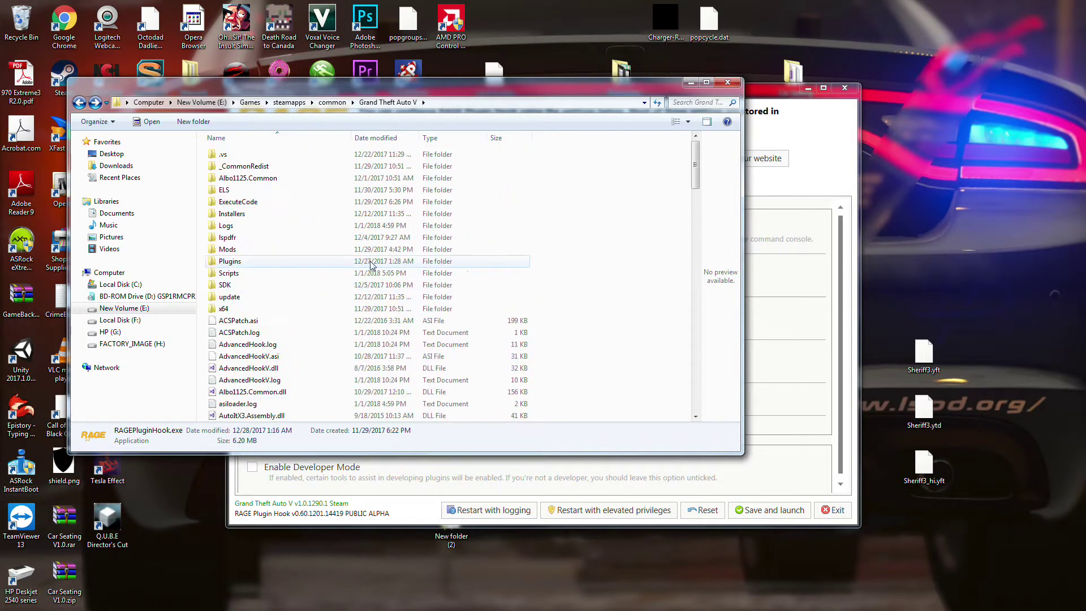
click(269, 214)
double_click(270, 214)
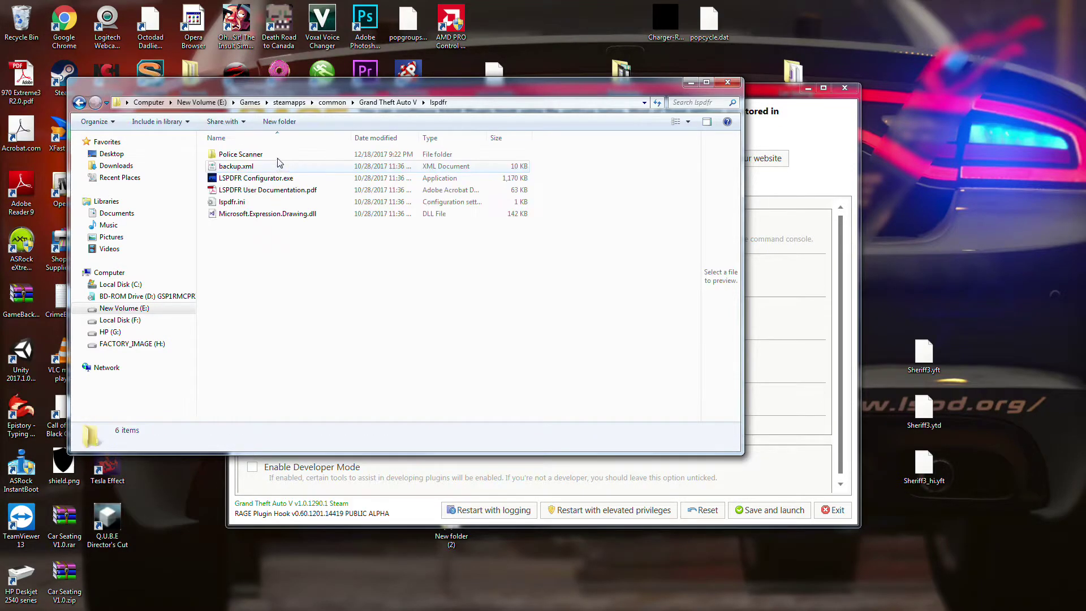
click(80, 102)
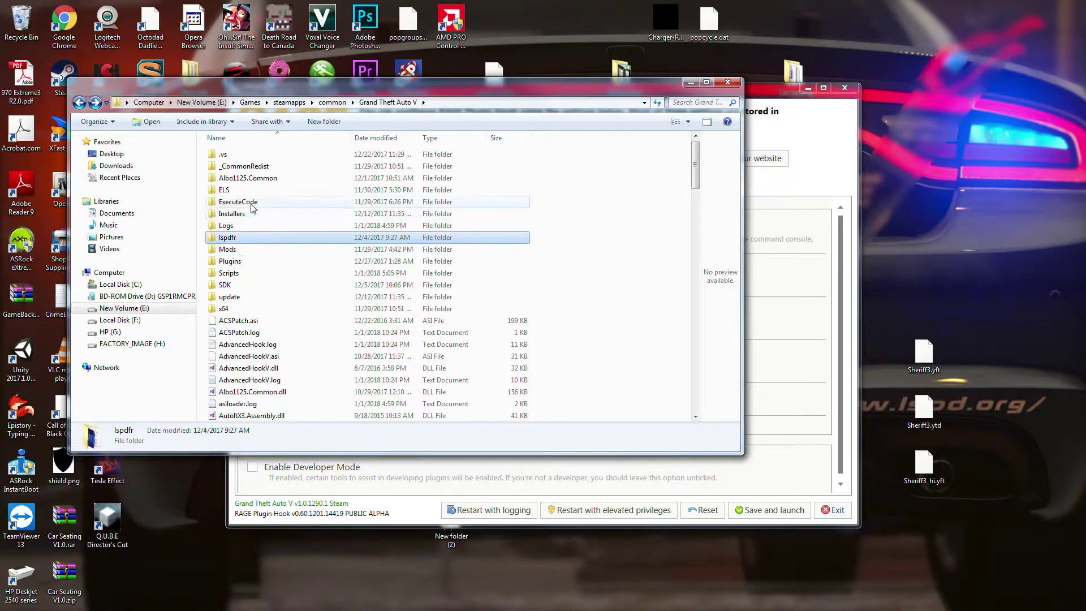
Step: Look through the game's subfolders from .vs and _CommonRedist down to Installers for a folder holding loading screen images
double_click(254, 168)
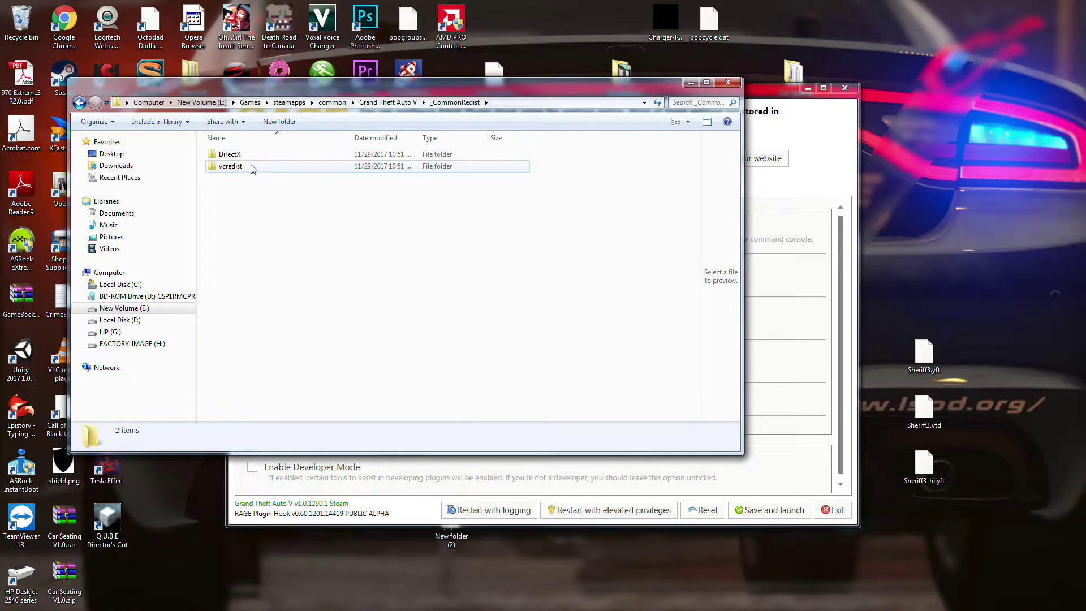
click(80, 102)
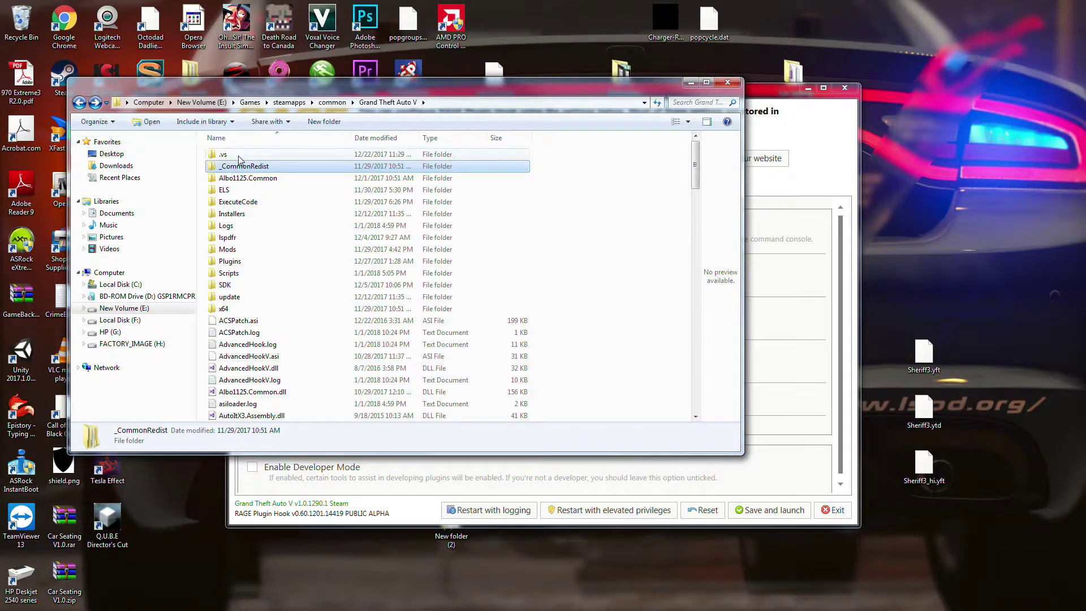
click(79, 102)
click(80, 102)
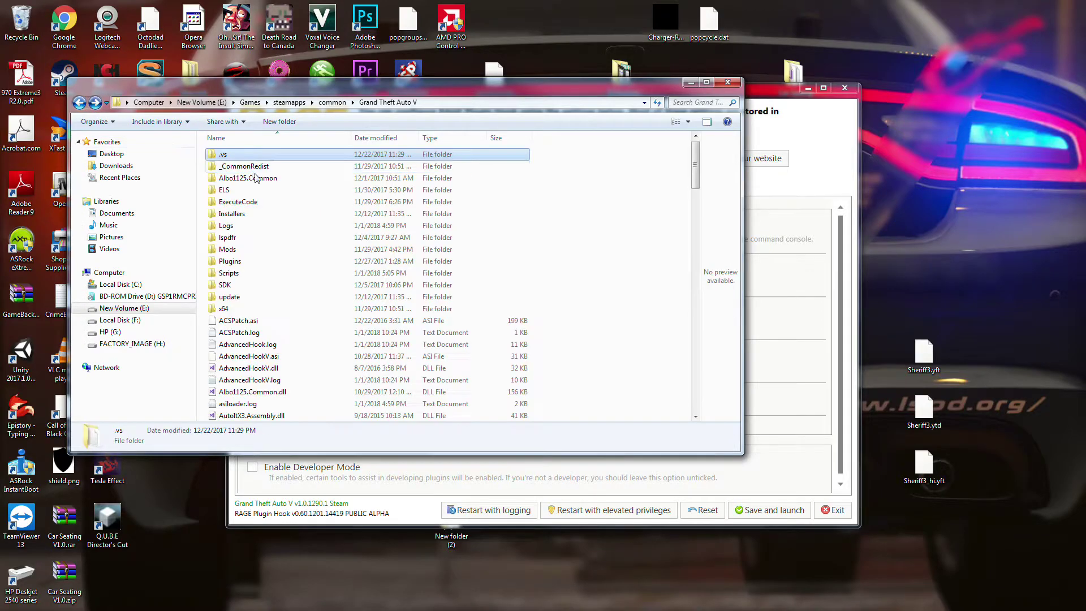
double_click(269, 178)
click(79, 102)
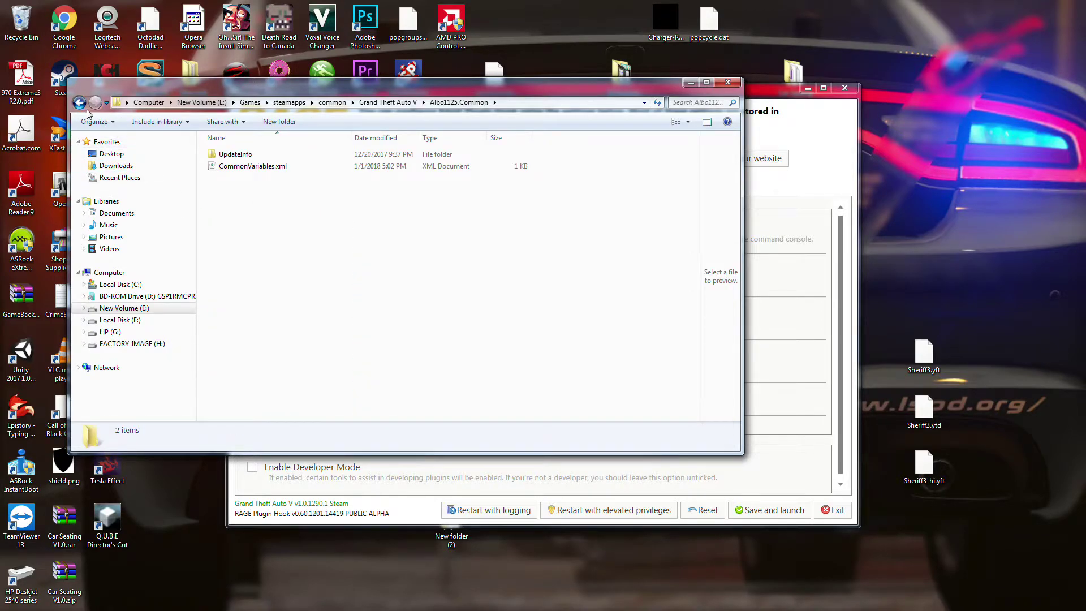
click(79, 103)
click(79, 102)
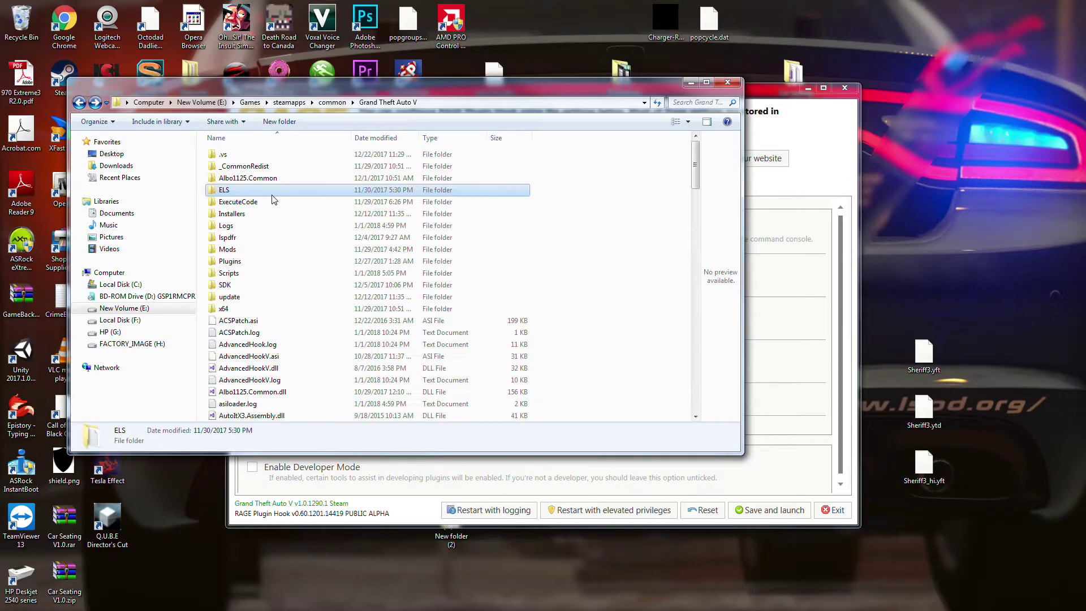
double_click(265, 204)
click(79, 102)
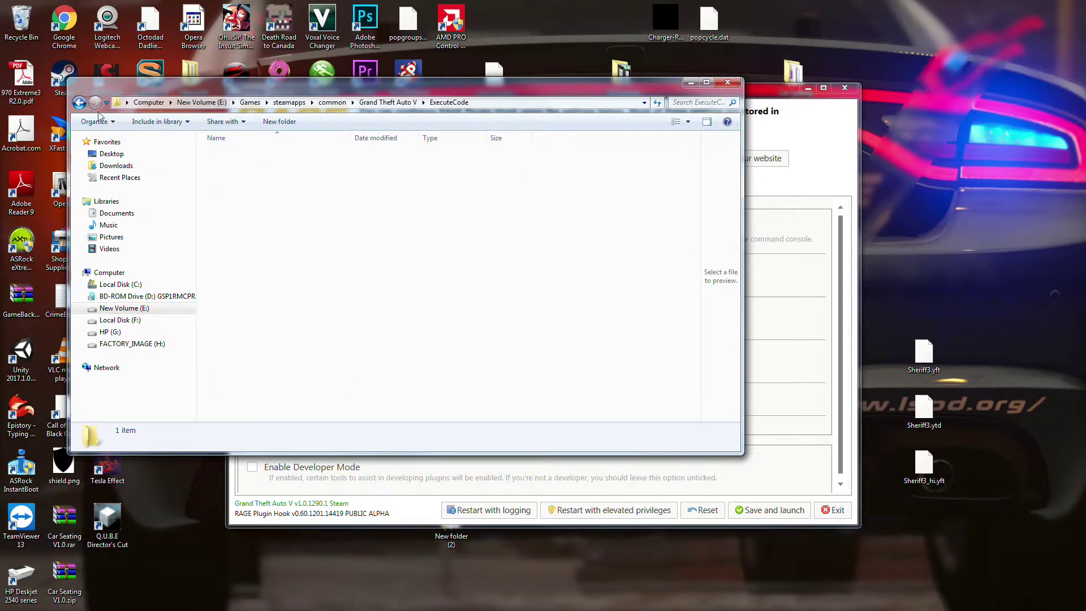
click(243, 213)
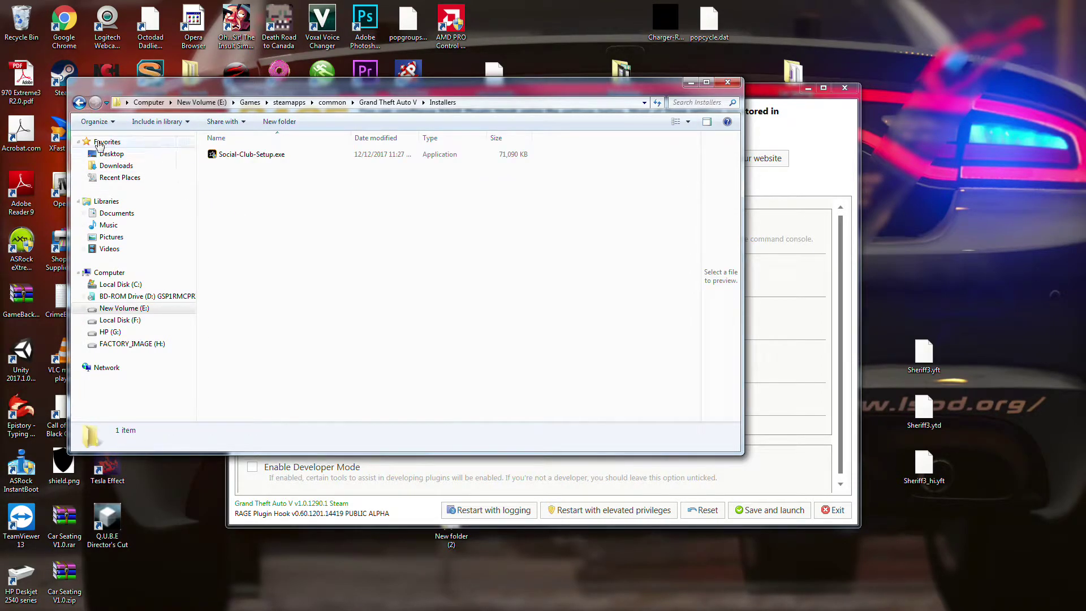
click(79, 102)
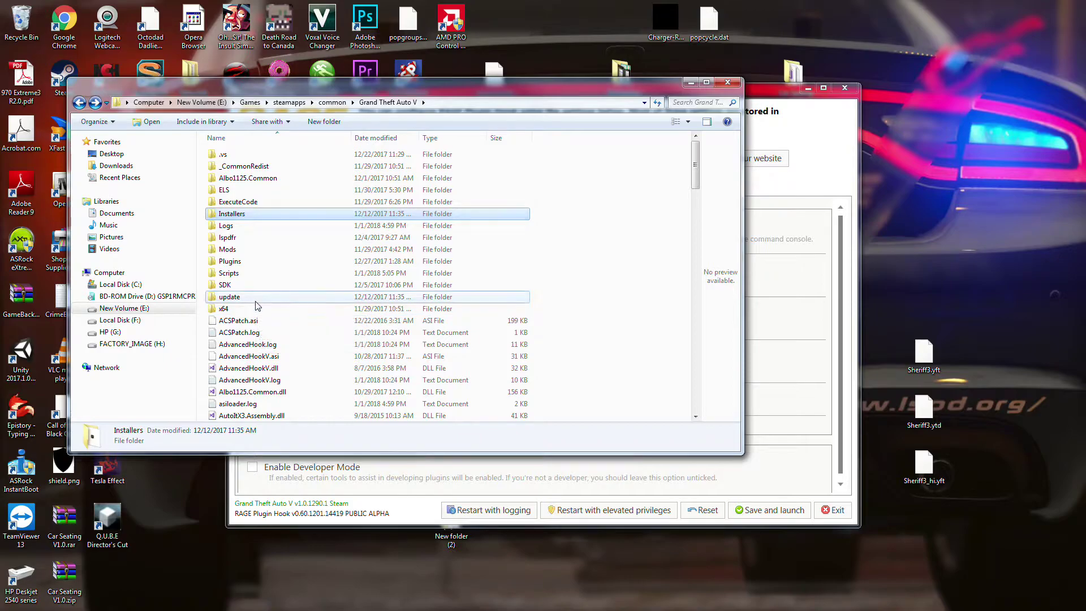
Step: Check the x64 subfolder and revisit lspdfr for loading screen images, returning to the main game folder
click(255, 298)
double_click(256, 309)
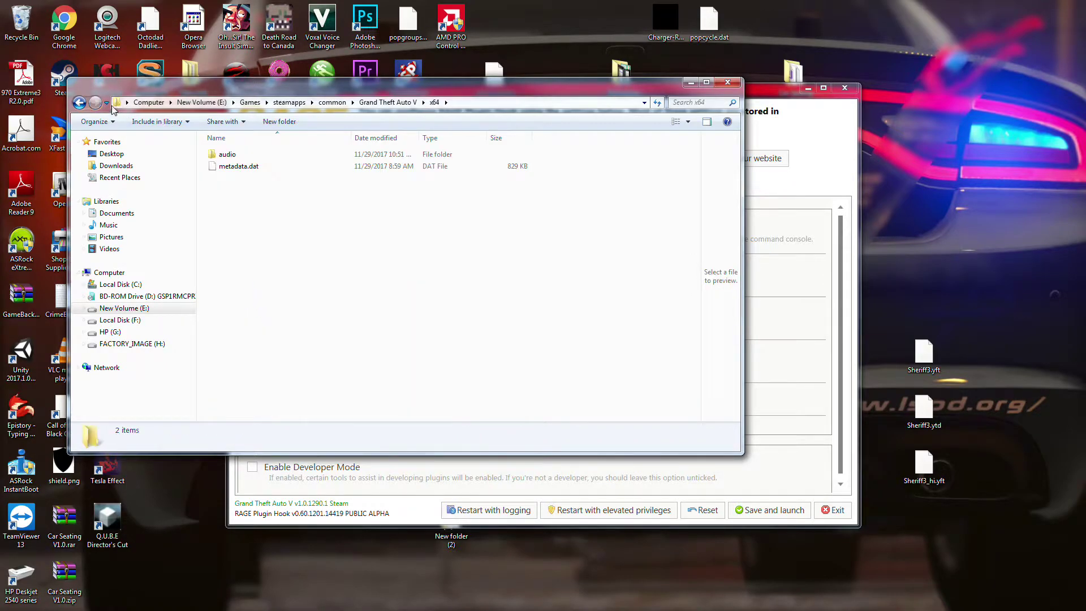
key(BackSpace)
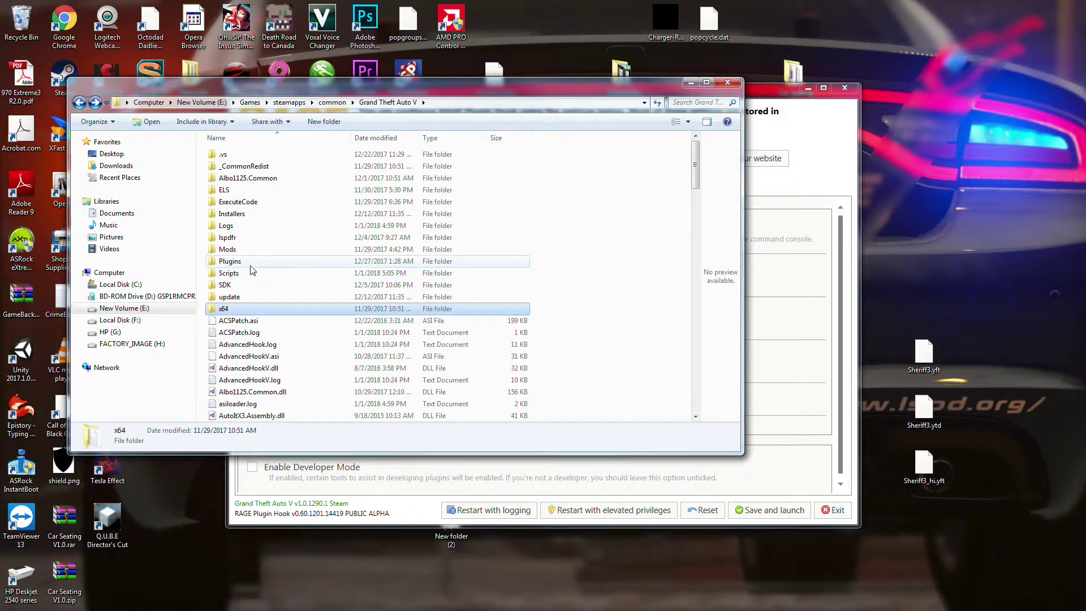
double_click(246, 240)
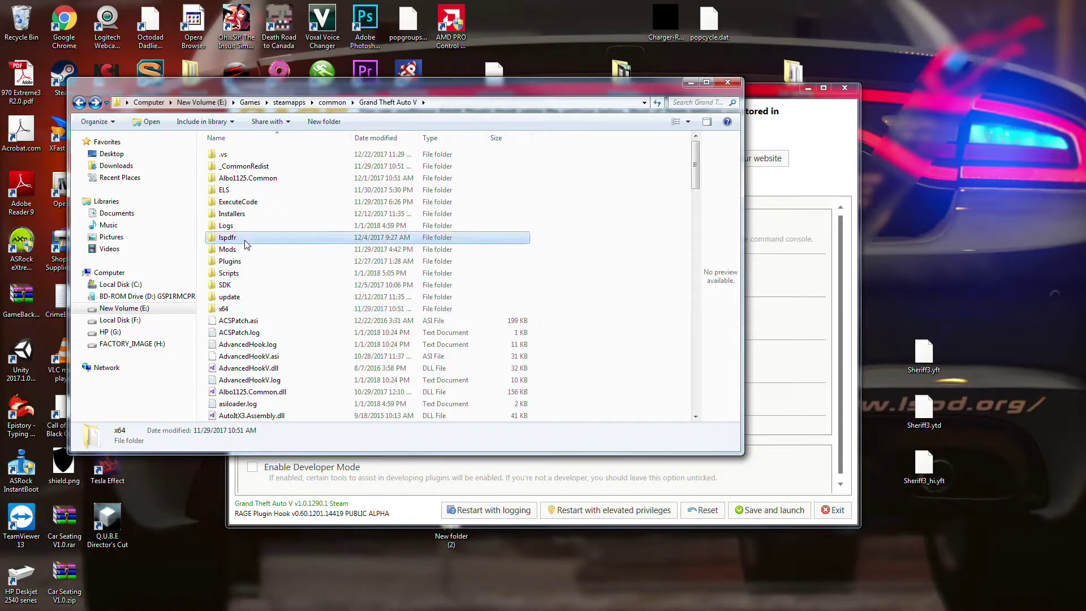
click(79, 103)
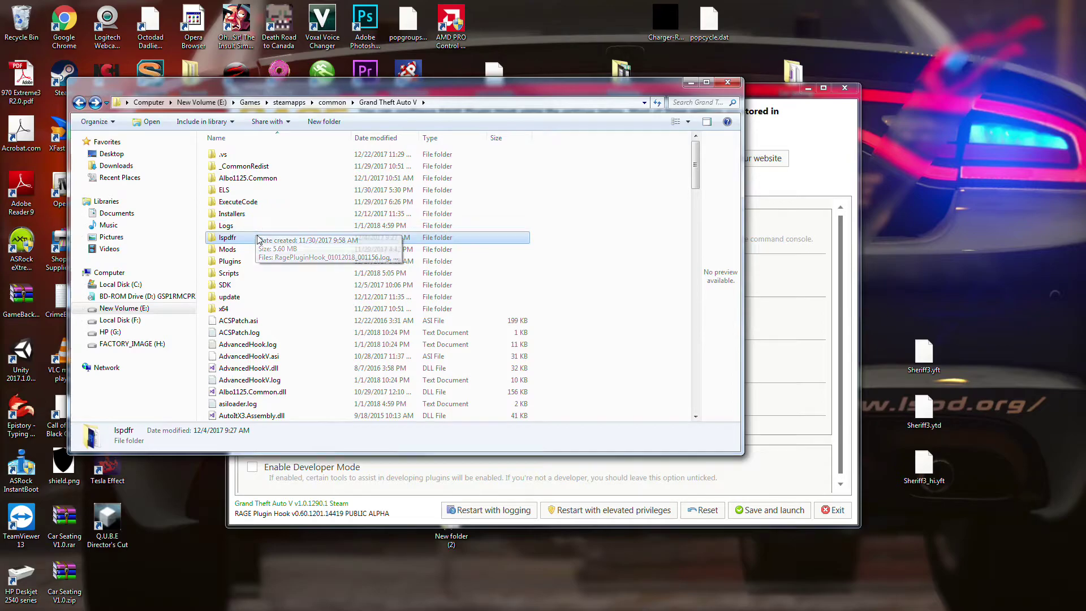
Step: Create a folder named LoadingScreens in the main Grand Theft Auto V folder
click(347, 128)
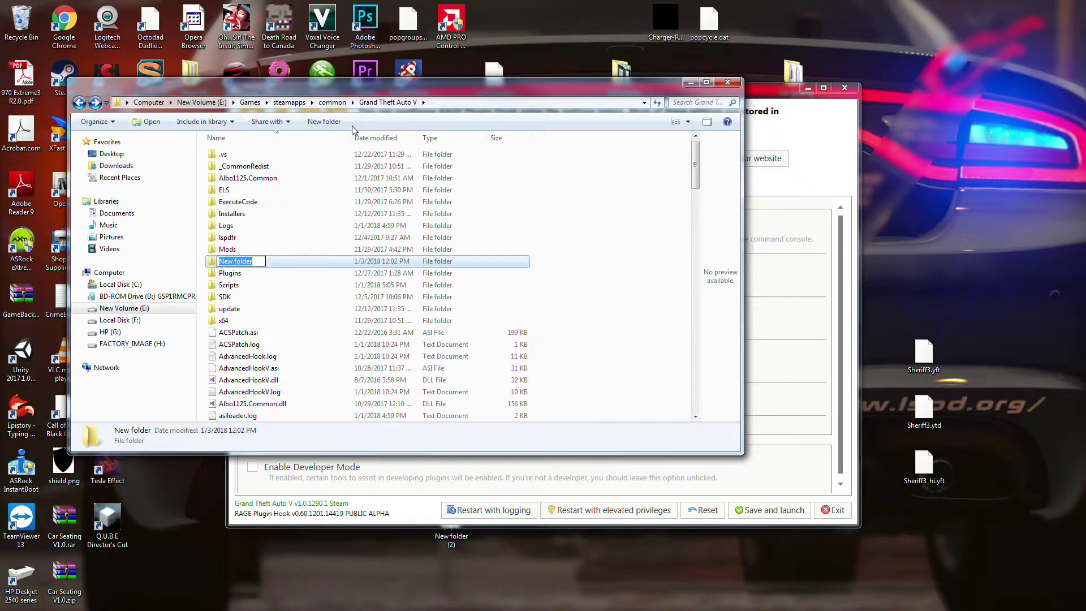
text(Loaind)
key(BackSpace)
key(BackSpace)
key(BackSpace)
text(dingScreens)
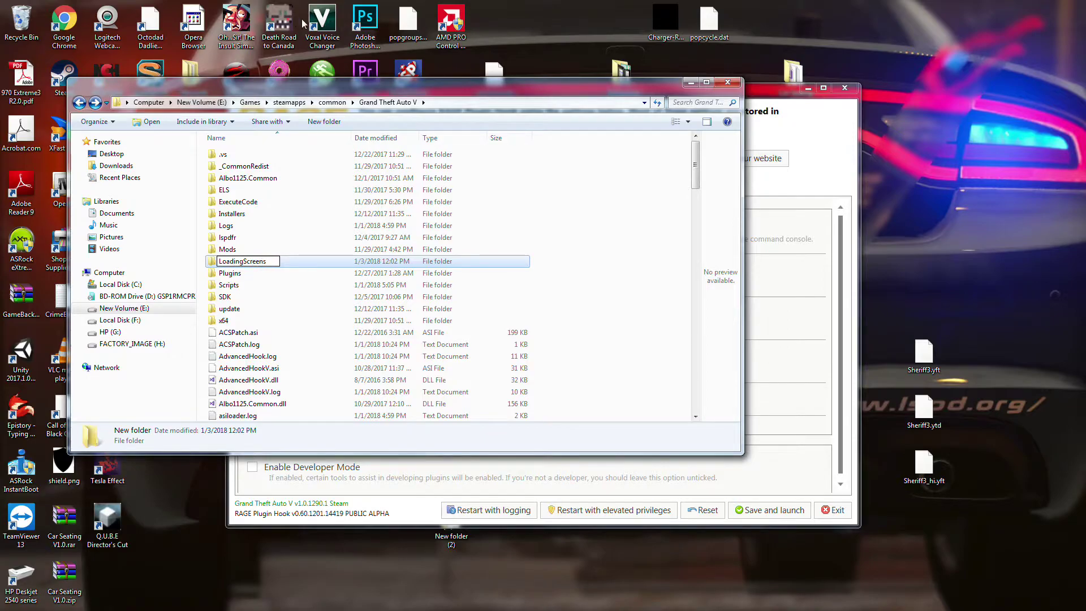
drag(519, 91, 739, 154)
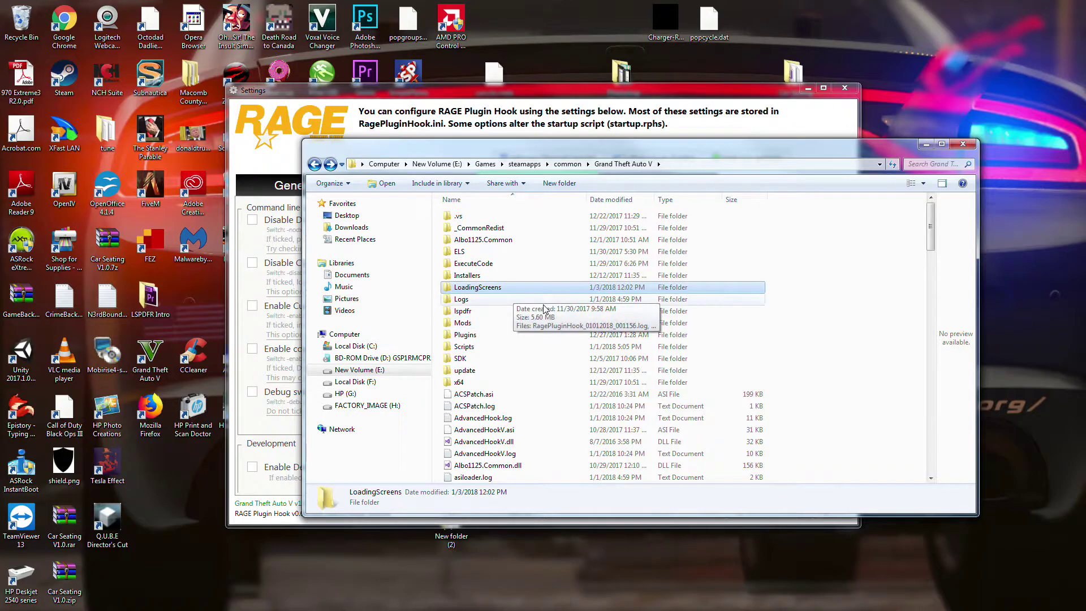
Step: Delete the LoadingScreens folder and switch back to the RAGE Plugin Hook settings
key(Delete)
click(589, 357)
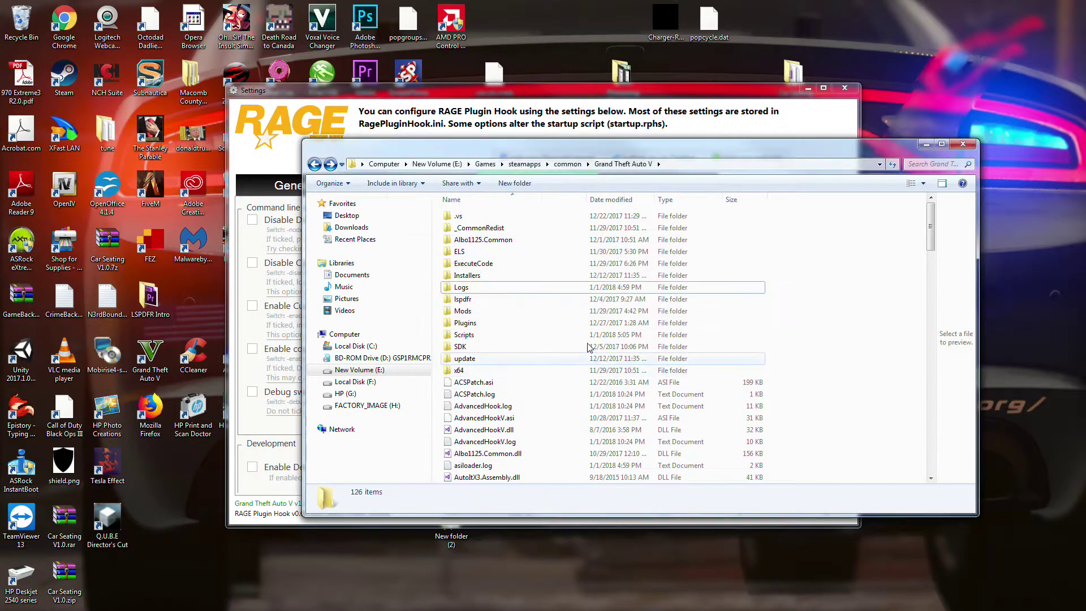
key(alt+Tab)
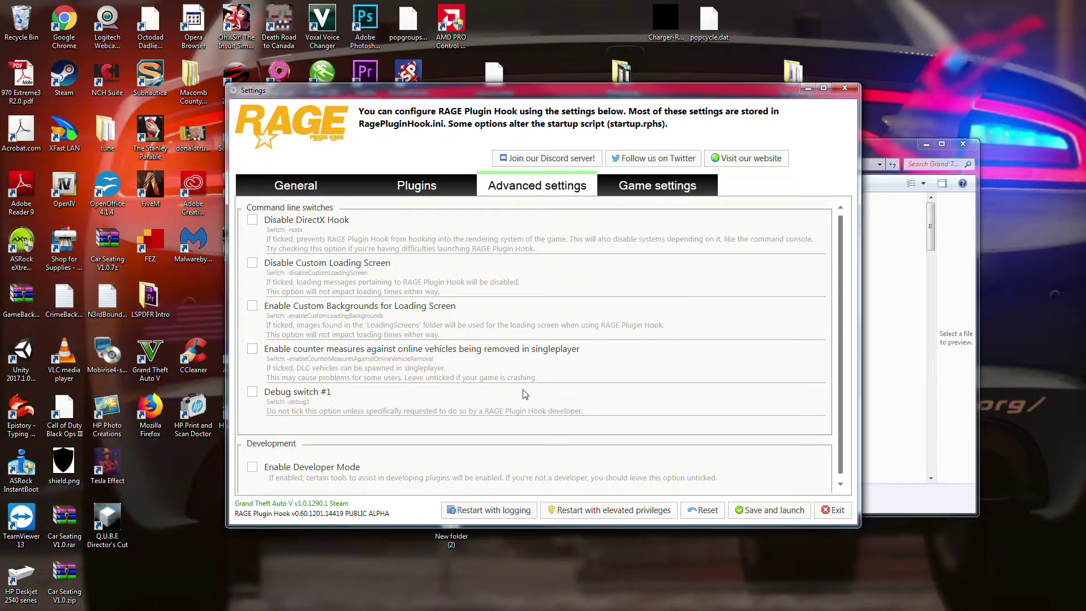
Step: Try Enable Developer Mode in the advanced settings and clear it again
scroll(376, 356, down, 1)
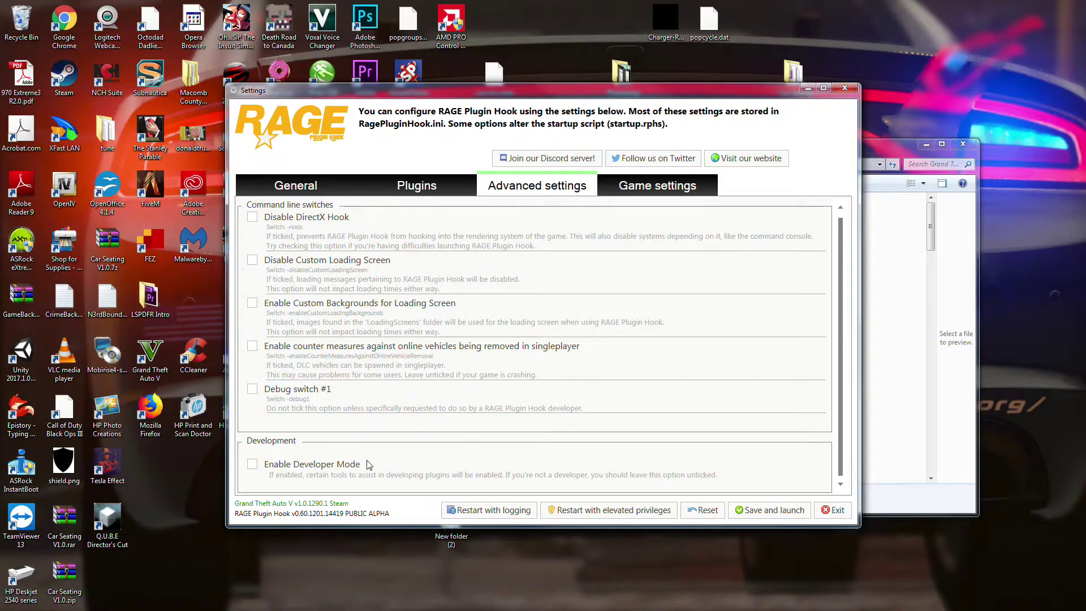
click(252, 464)
click(253, 464)
Step: Examine the Back up game version and Revert game version options in the game settings
click(650, 186)
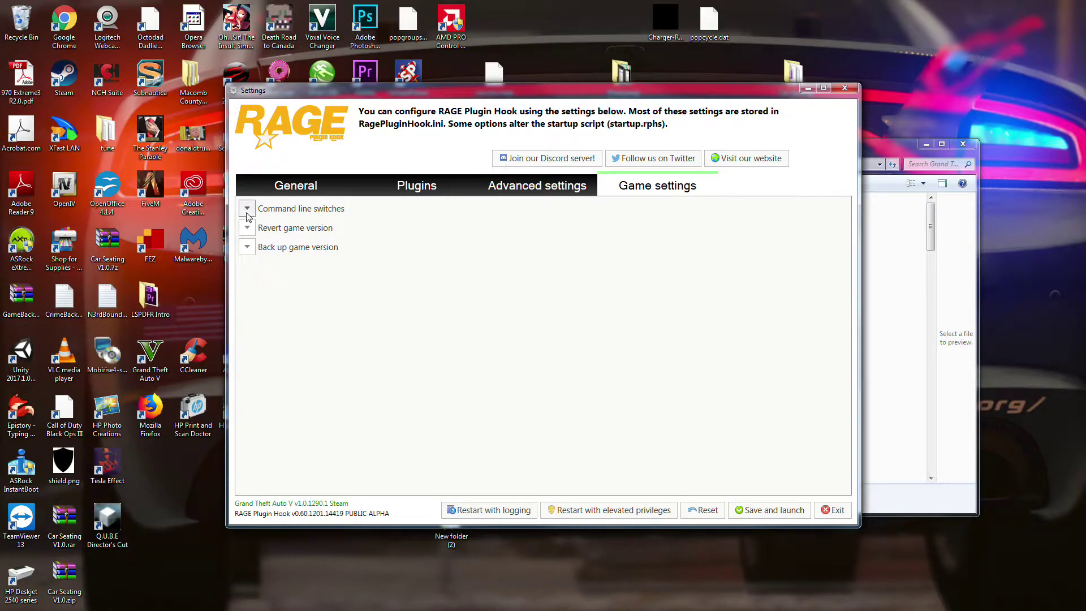
click(252, 248)
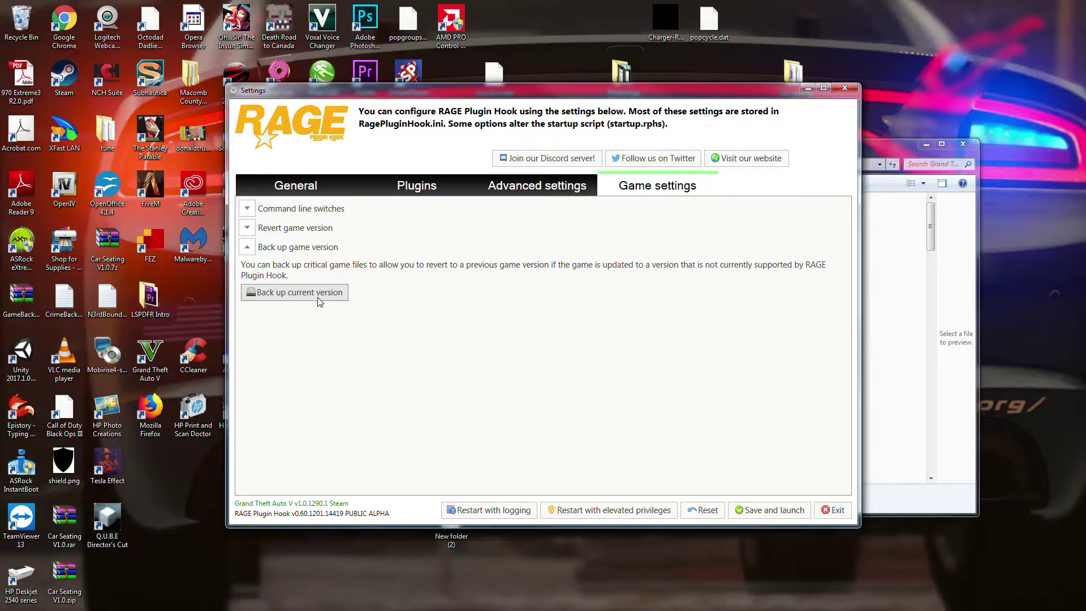
click(251, 227)
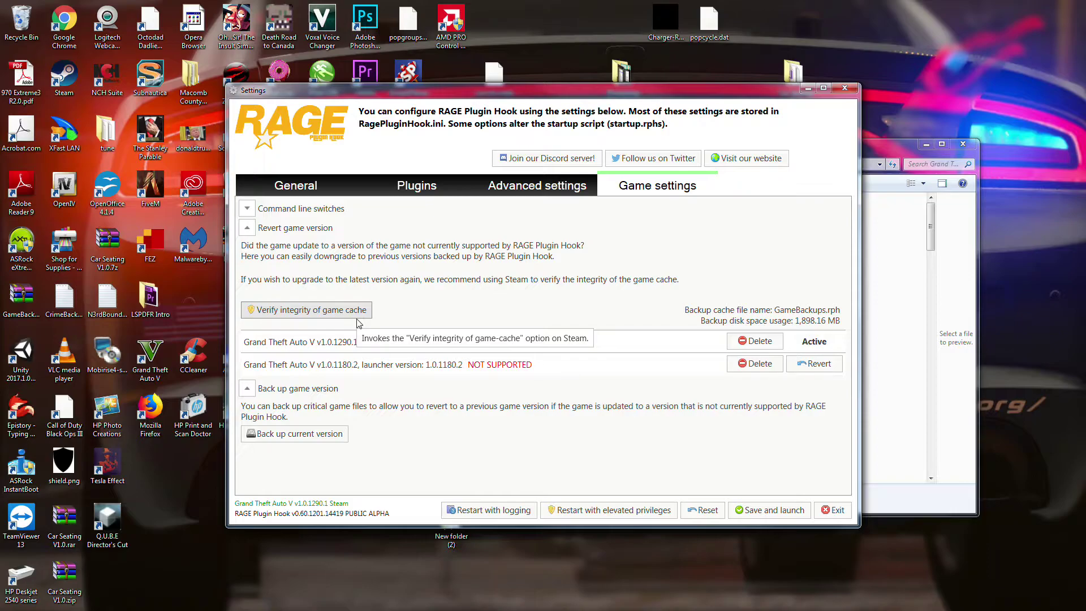
click(247, 228)
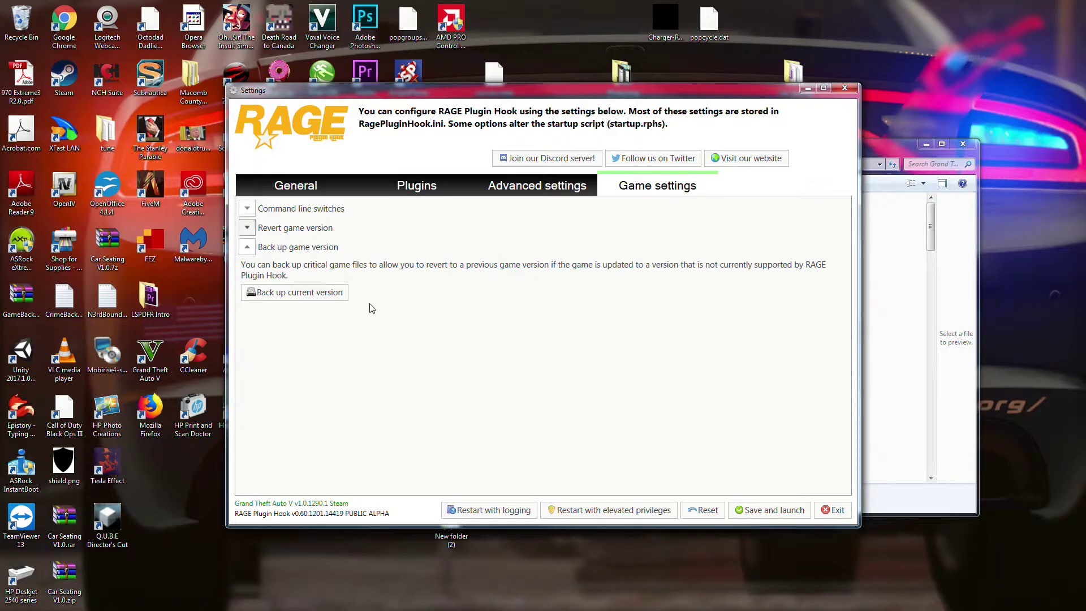
Step: Skim the game's command line switches and try Safe Mode, clearing it again
click(247, 208)
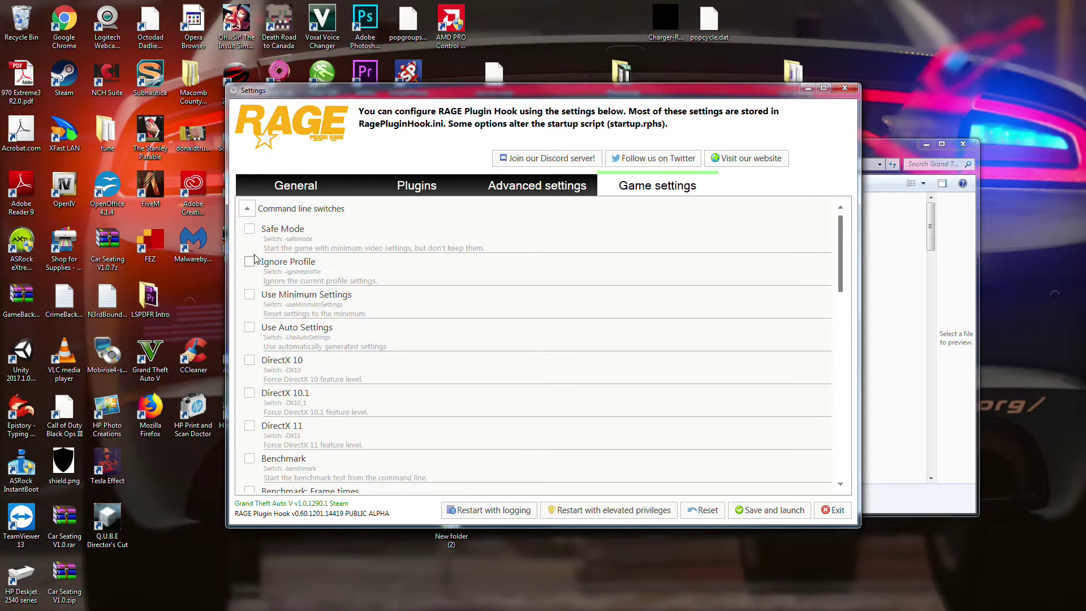
scroll(435, 250, down, 10)
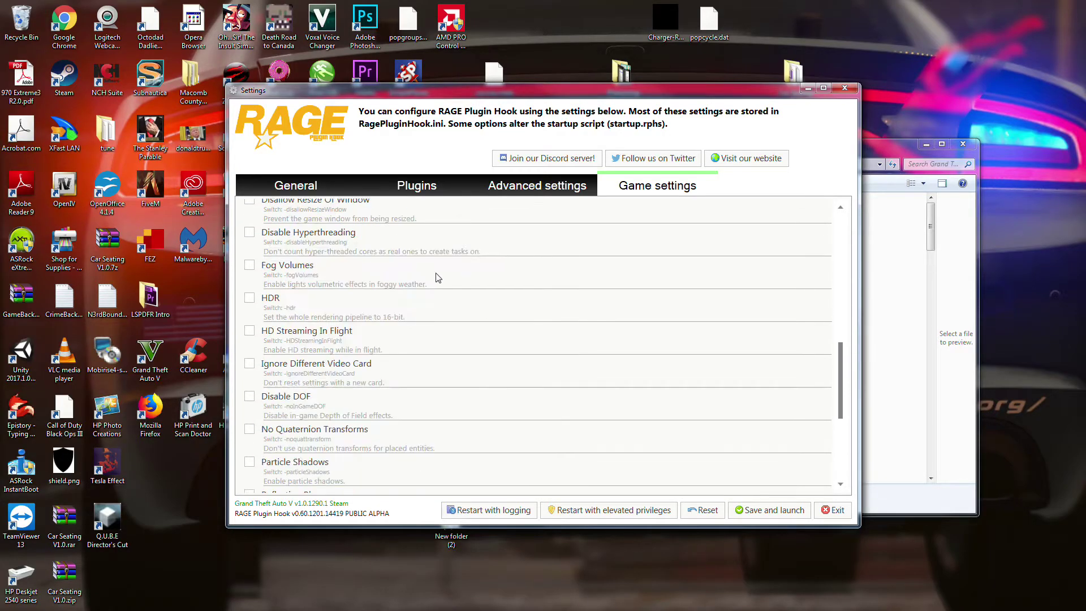
scroll(438, 277, down, 3)
scroll(439, 284, up, 15)
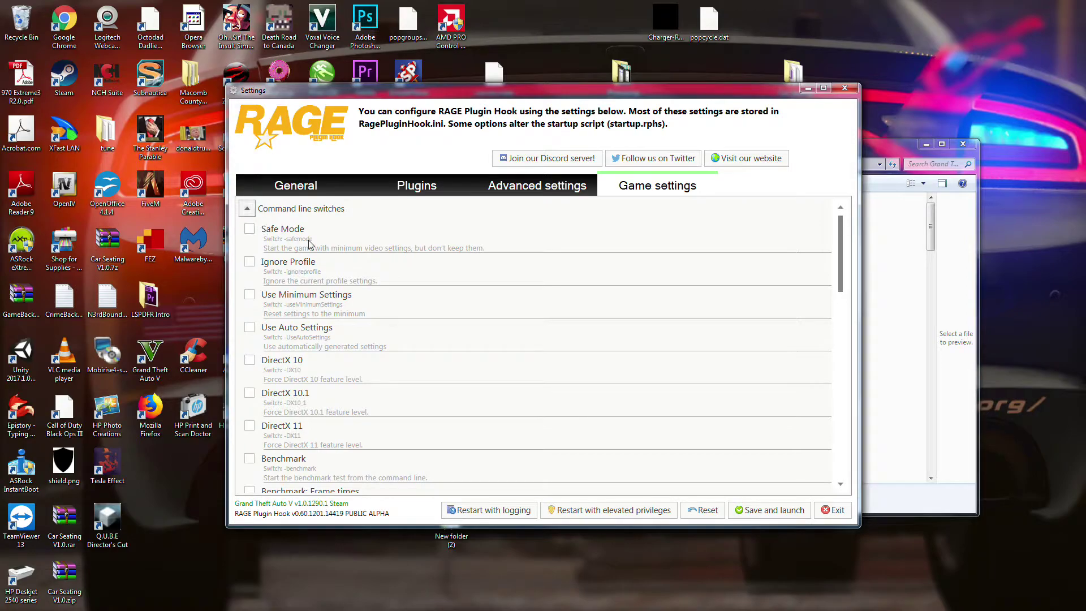
click(249, 230)
click(249, 230)
Step: Collapse the command line switches and re-examine the backed-up versions under Revert game version
click(247, 208)
click(248, 228)
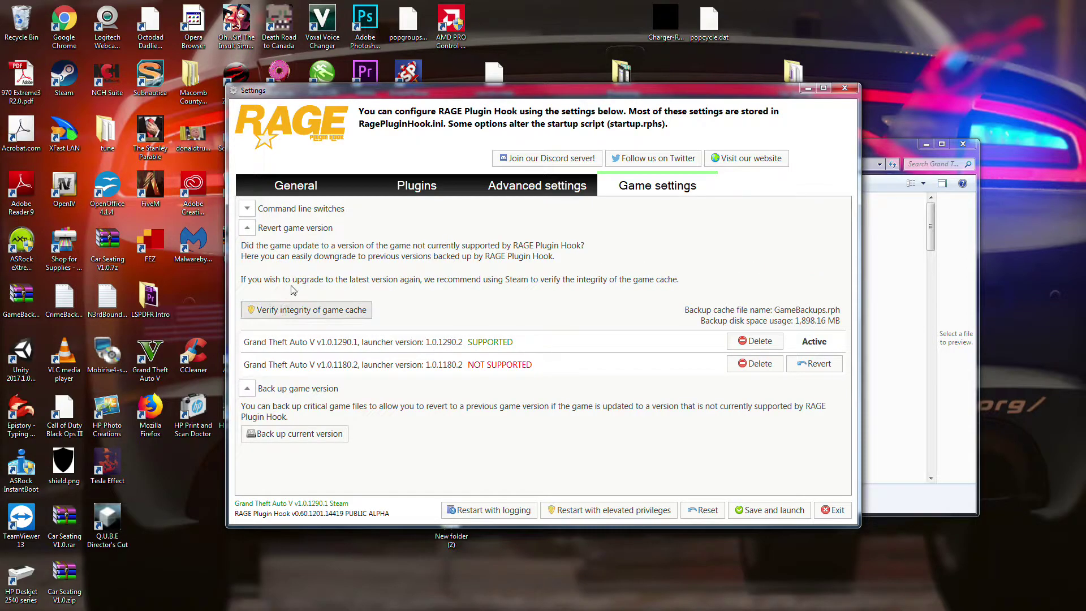
Step: Try the DirectX 11 switch among the game's command line switches and leave it cleared
click(247, 209)
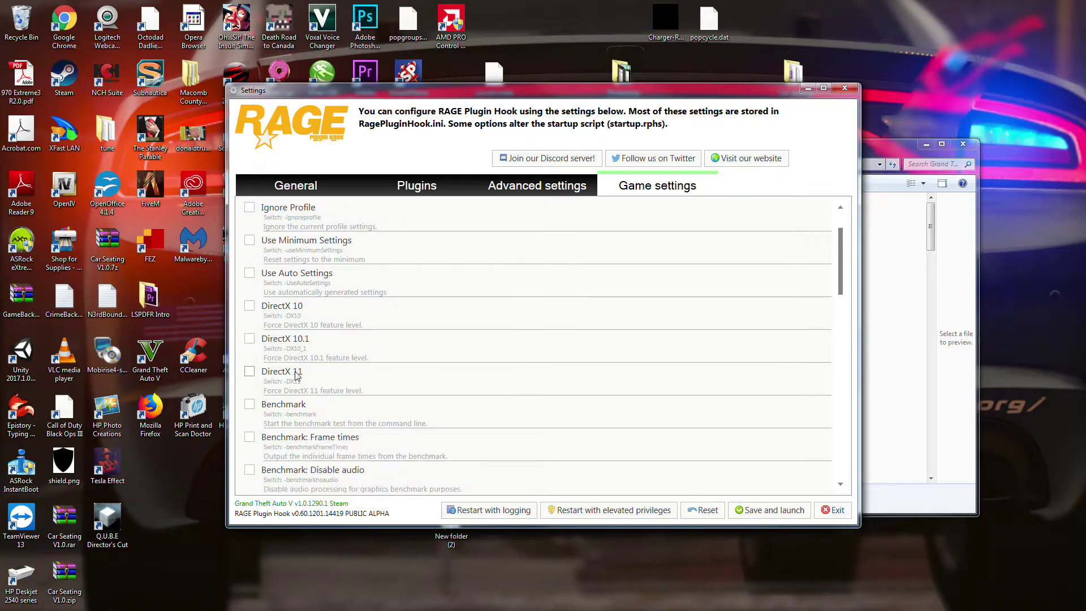
scroll(282, 377, down, 2)
click(249, 371)
click(250, 373)
click(247, 373)
Step: Try the Benchmark, Benchmark: Frame times and Benchmark: Disable audio switches, clearing each one again
scroll(381, 377, down, 1)
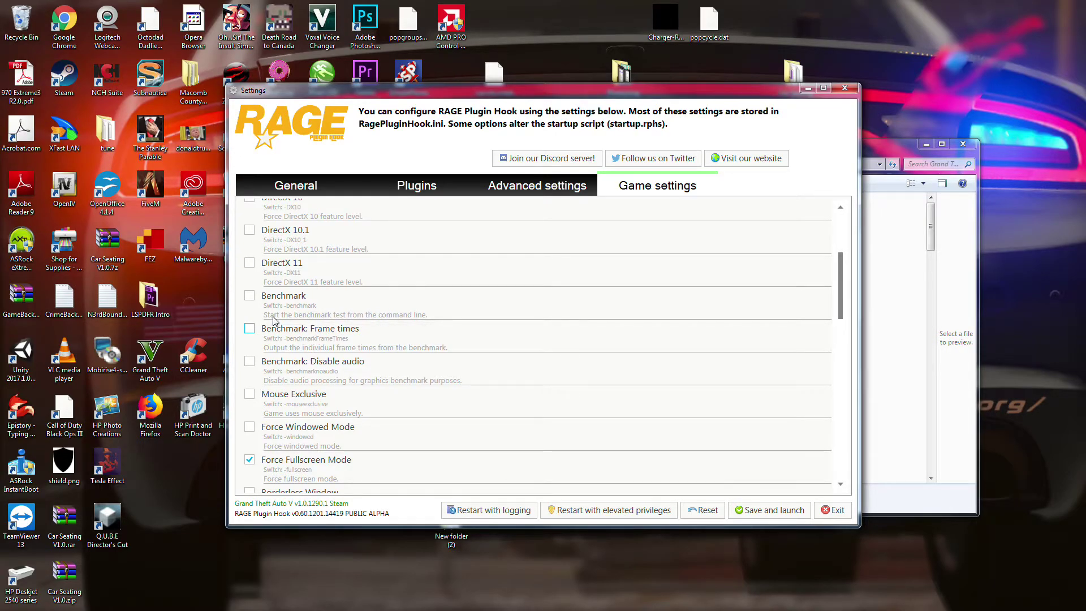
click(249, 295)
click(250, 328)
click(250, 298)
click(249, 328)
click(250, 296)
click(250, 361)
click(250, 362)
click(249, 295)
Step: Examine the mouse and window mode switches from Mouse Exclusive down to Disallow Resize Of Window
scroll(373, 410, down, 2)
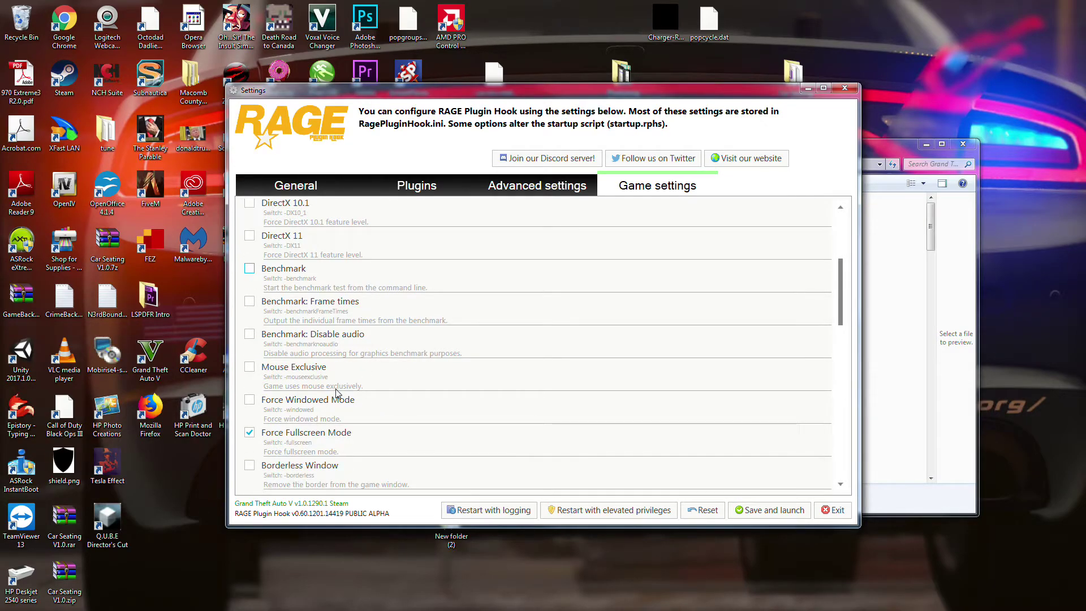
scroll(304, 346, down, 1)
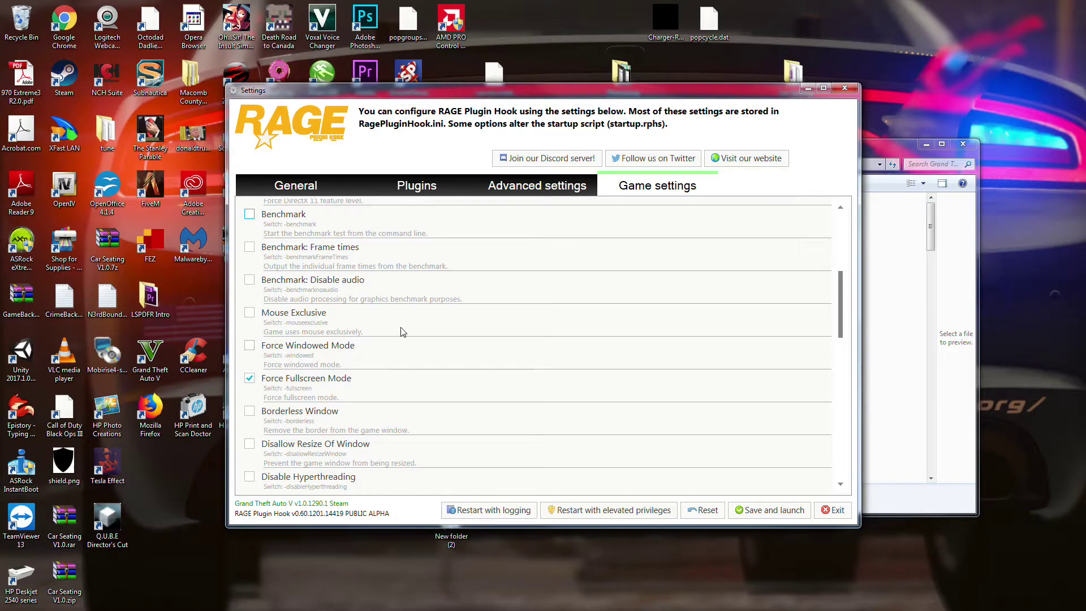
scroll(327, 367, down, 2)
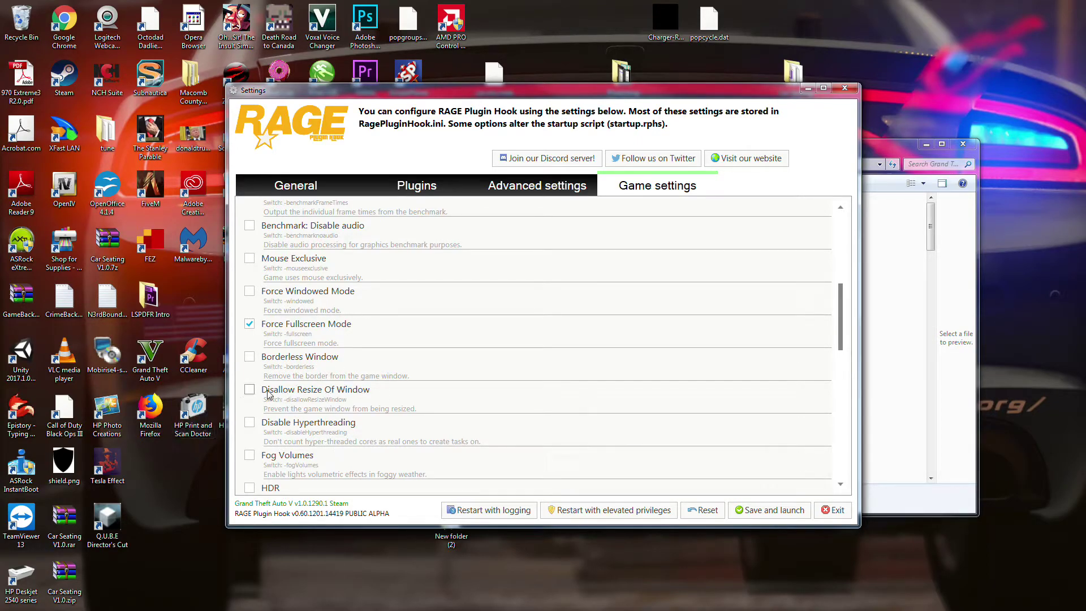
Step: Reopen the RAGE Plugin Hook settings and review the game's command line switches from Safe Mode down to No Quaternion Transforms
drag(641, 101, 618, 89)
key(Return)
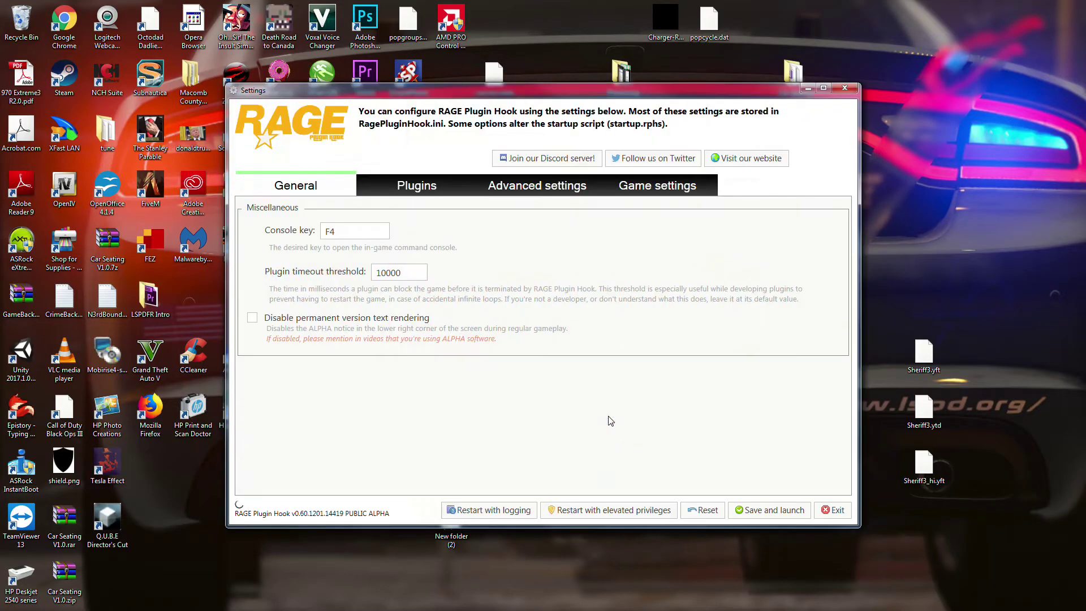
click(676, 194)
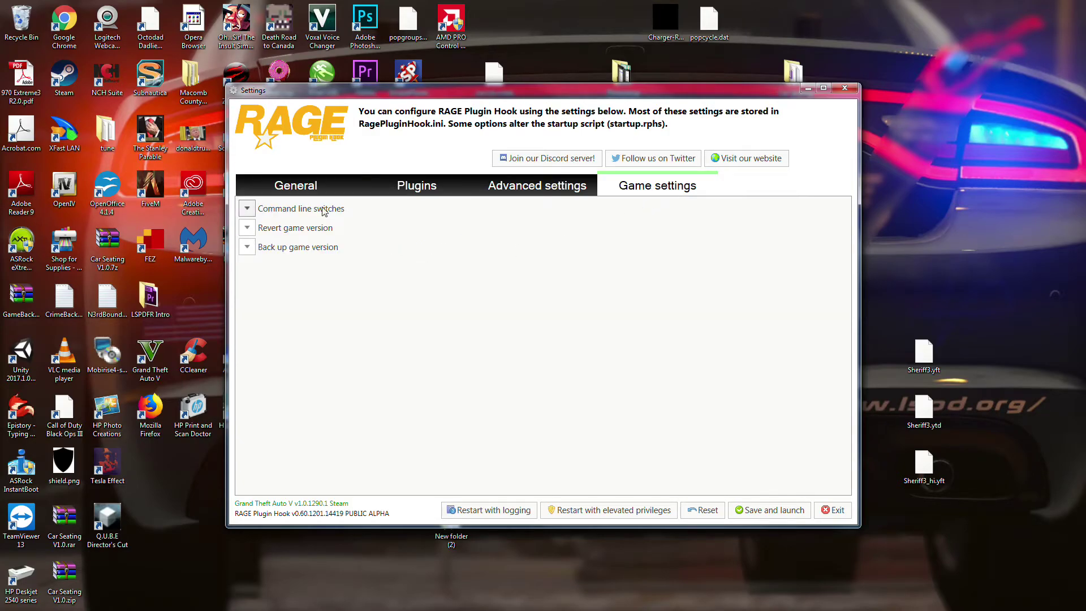
click(247, 209)
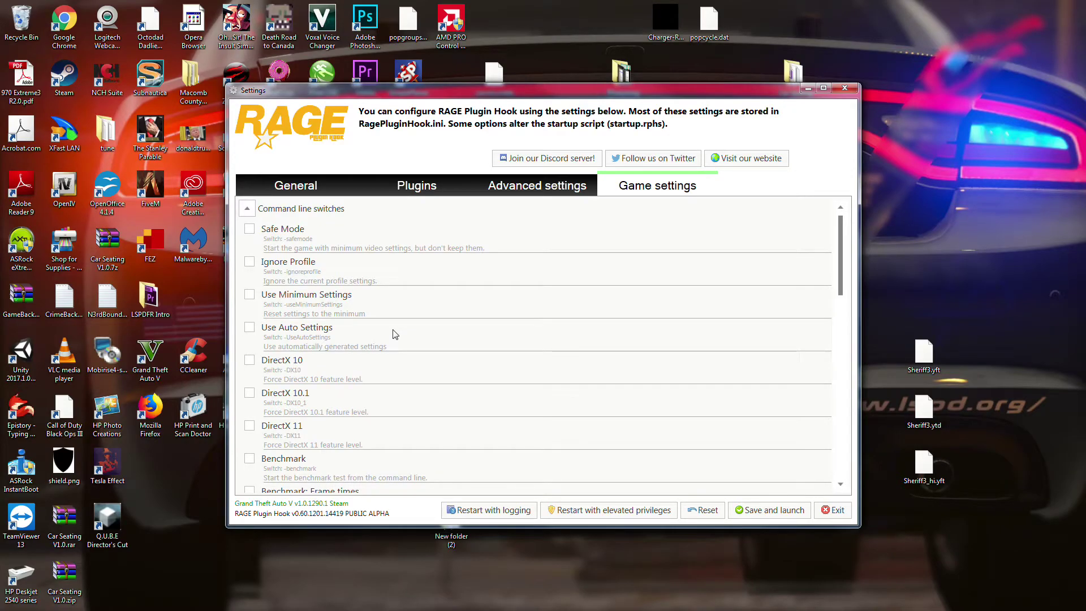
scroll(418, 357, down, 3)
scroll(413, 363, down, 4)
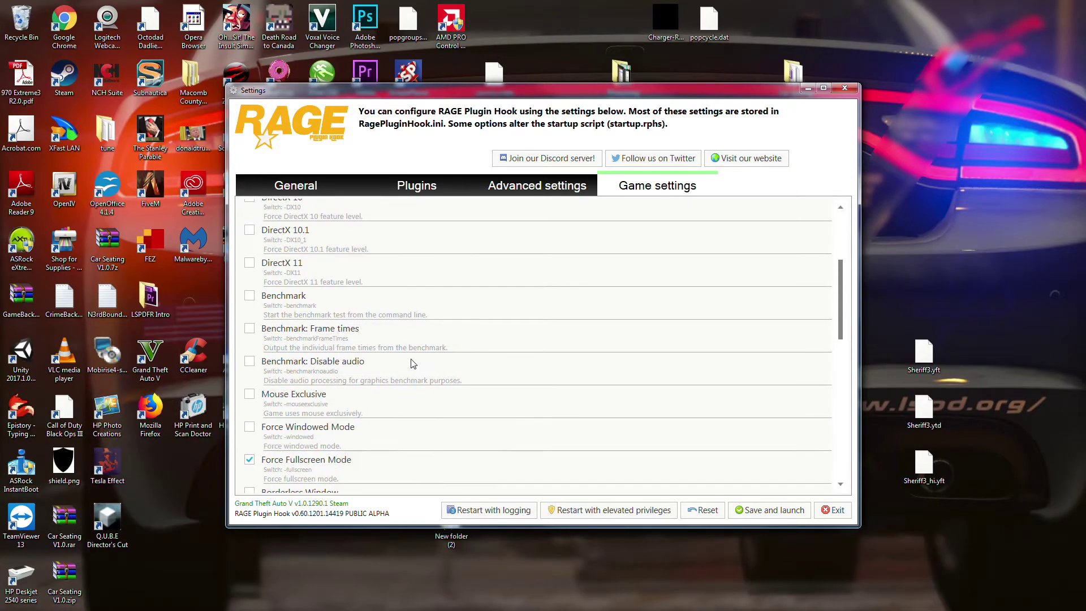
scroll(388, 413, down, 3)
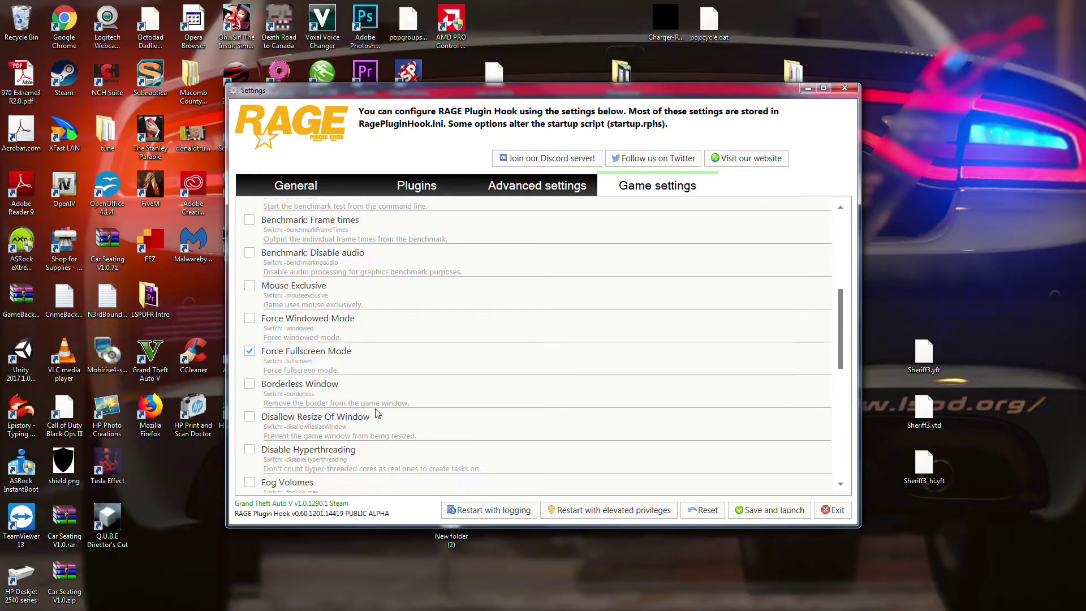
scroll(358, 439, down, 1)
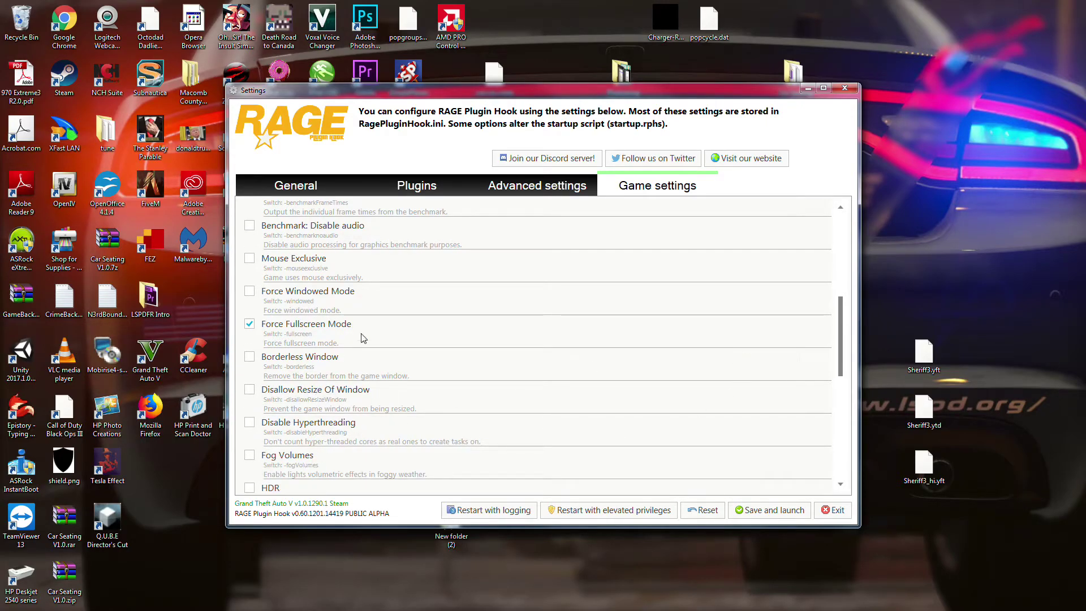
scroll(478, 399, down, 1)
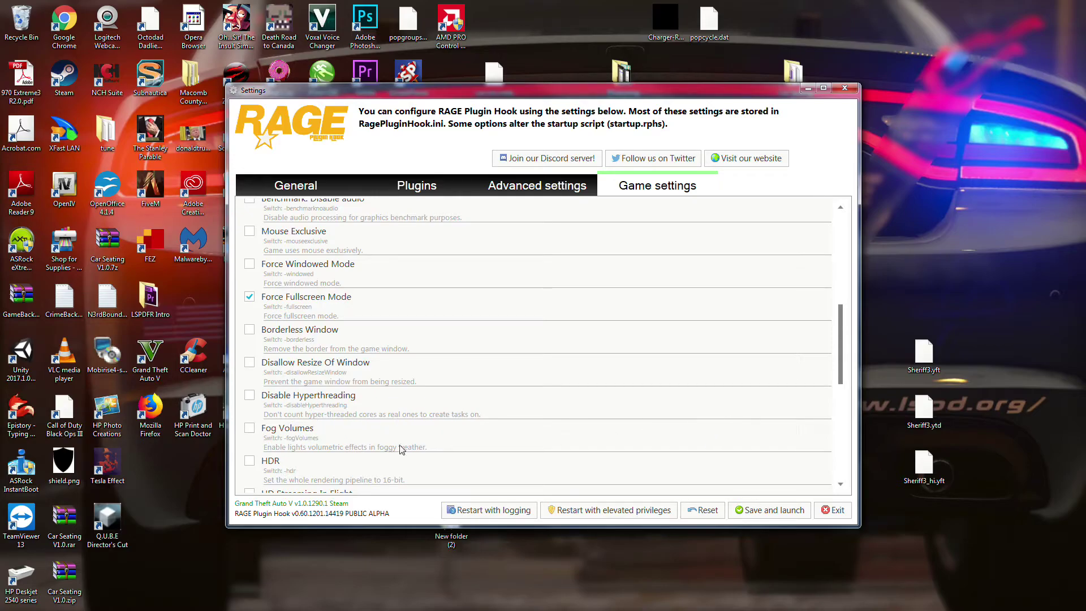
scroll(581, 436, down, 2)
scroll(516, 378, down, 3)
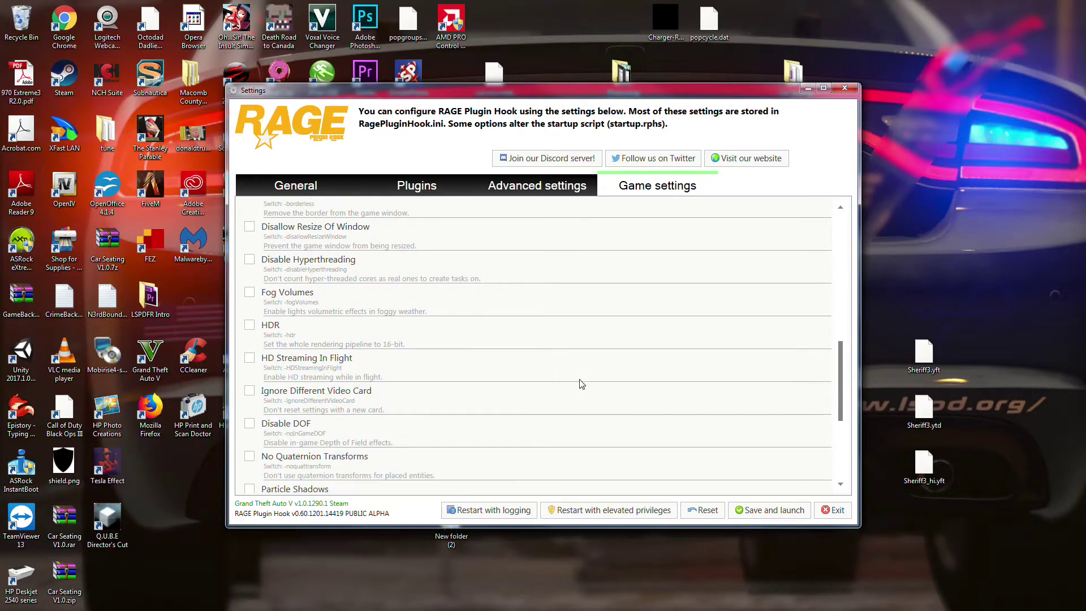
Step: Examine the remaining game switches from Disable Hyperthreading down to TXAA and return to the start of the list
scroll(515, 353, up, 2)
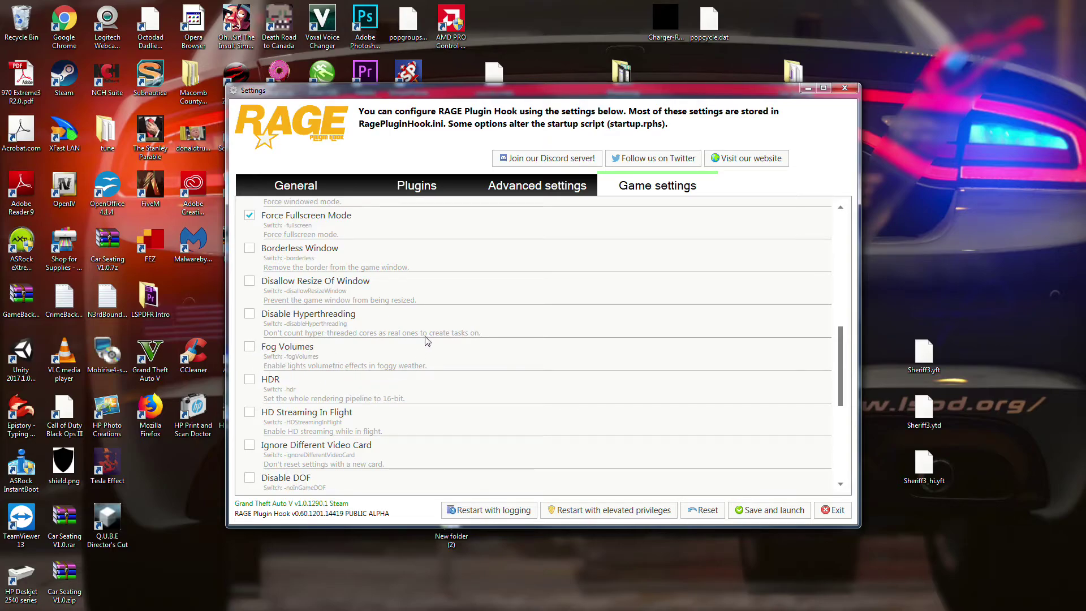
scroll(428, 341, down, 1)
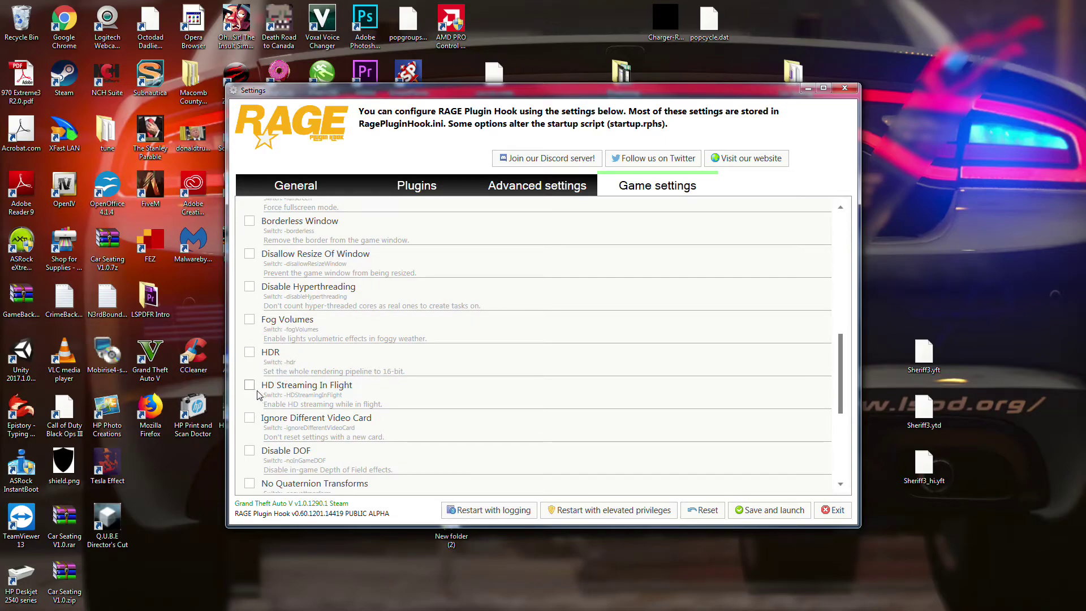
scroll(306, 401, down, 1)
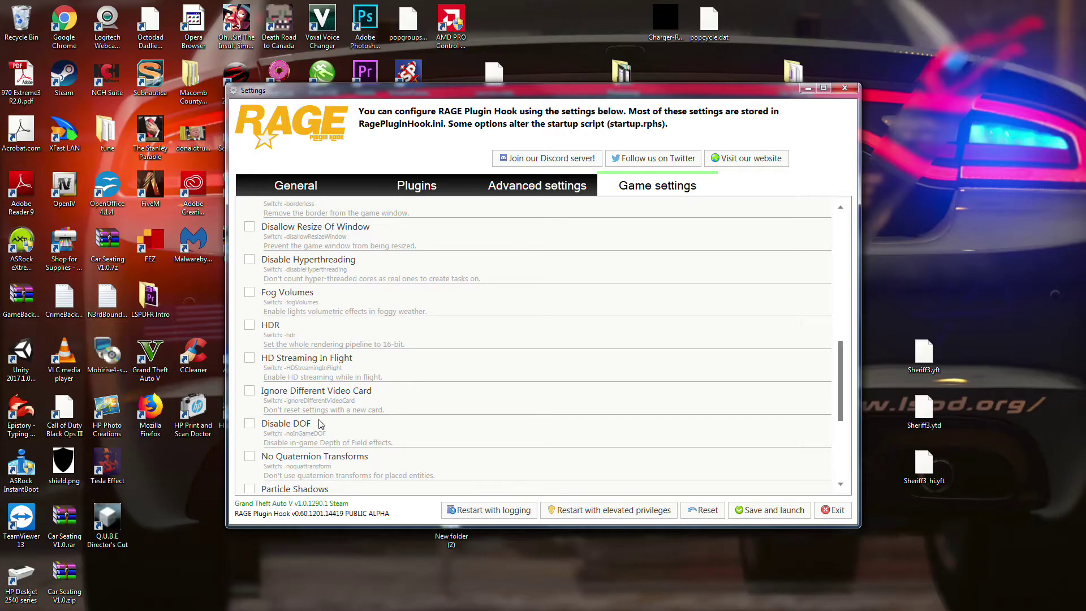
scroll(320, 423, down, 1)
scroll(377, 373, down, 1)
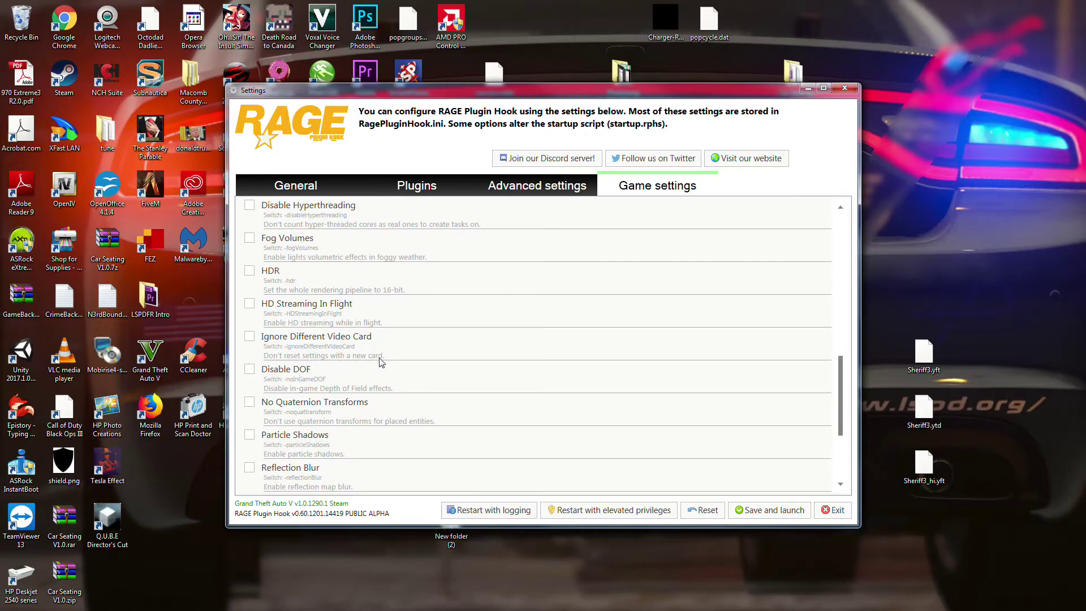
scroll(430, 364, down, 2)
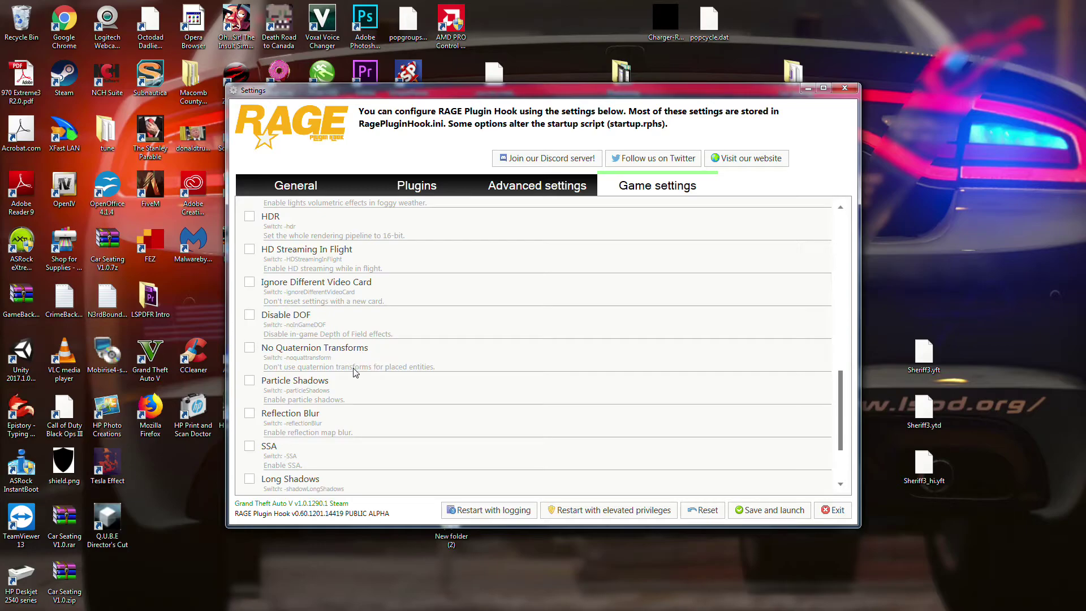
scroll(295, 386, down, 1)
scroll(294, 405, down, 1)
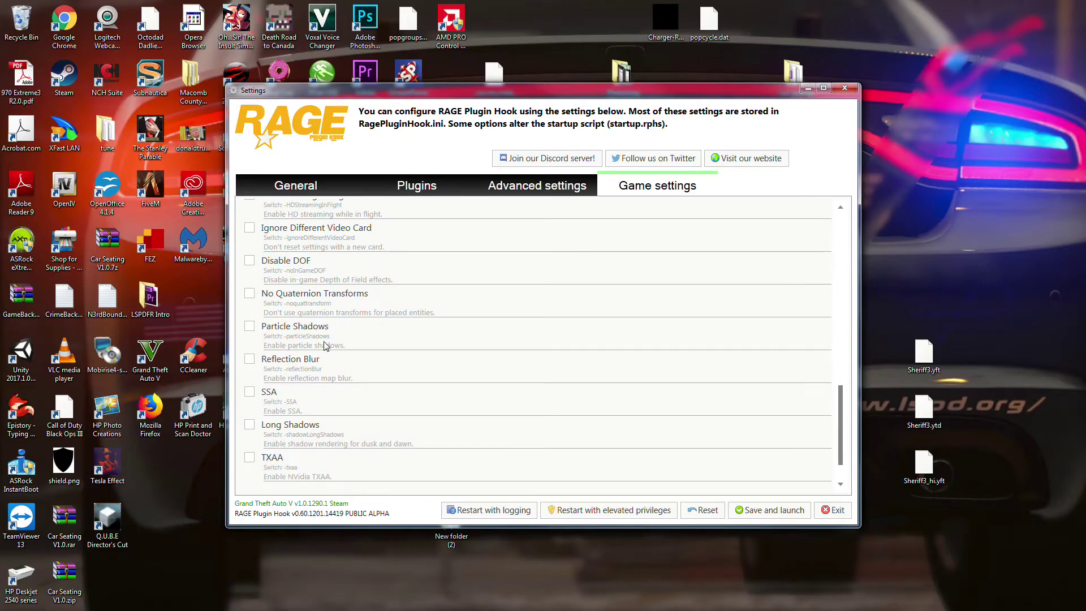
scroll(277, 368, down, 2)
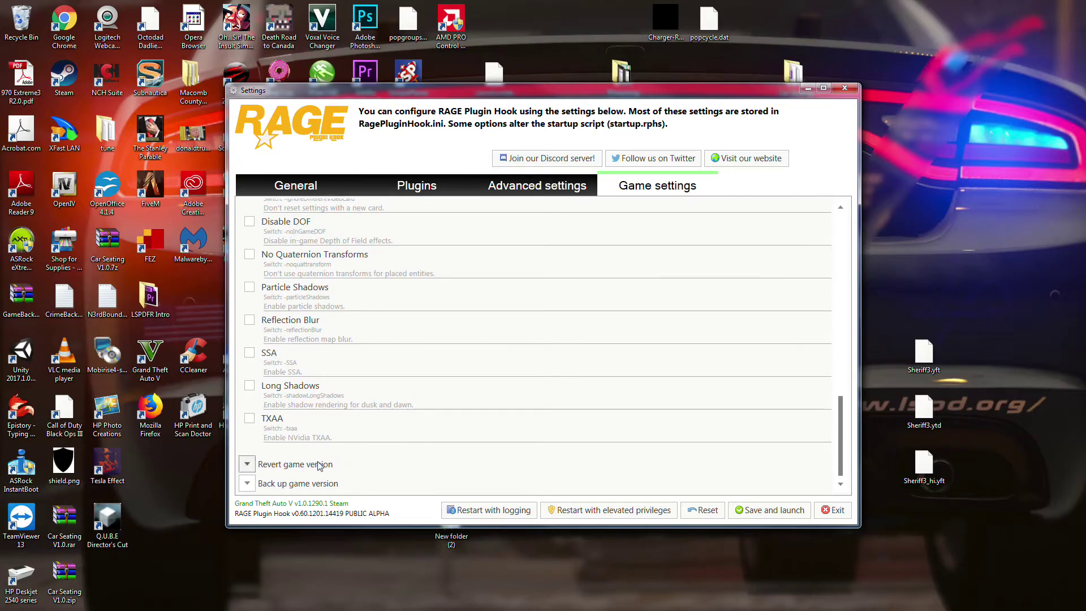
scroll(362, 407, up, 5)
scroll(378, 396, up, 15)
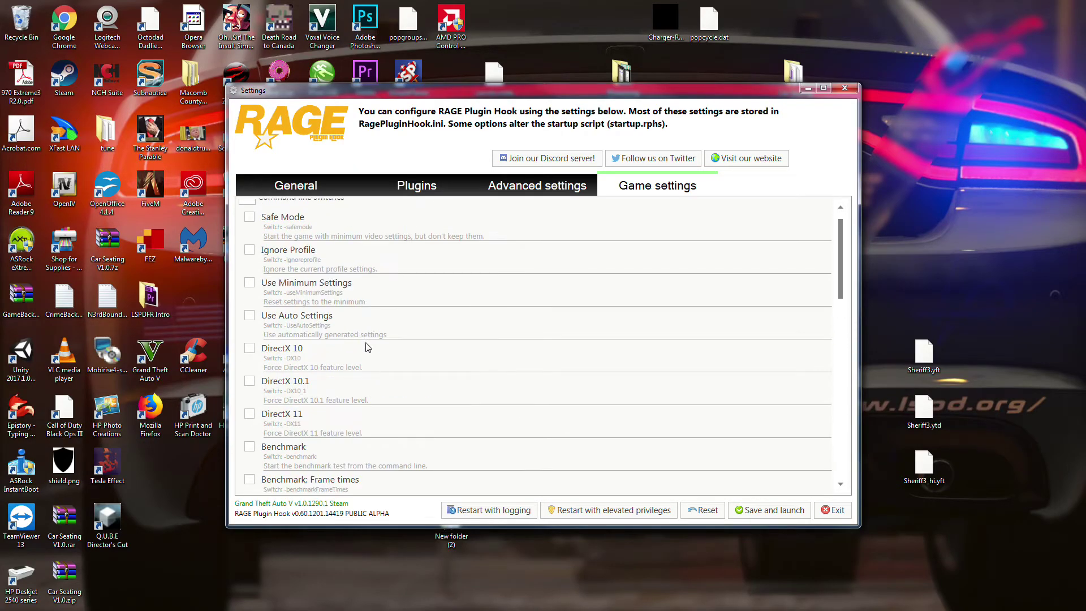
Step: Review the end of the game switch list, reposition the settings window, and revisit the General, Plugins and Advanced settings
scroll(317, 213, down, 15)
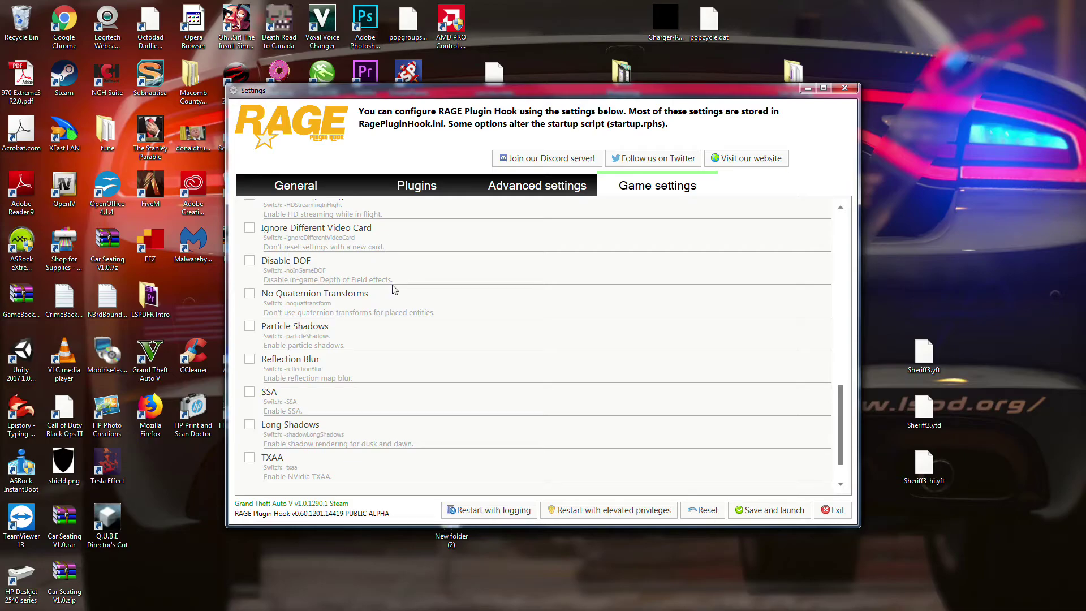
scroll(474, 343, down, 1)
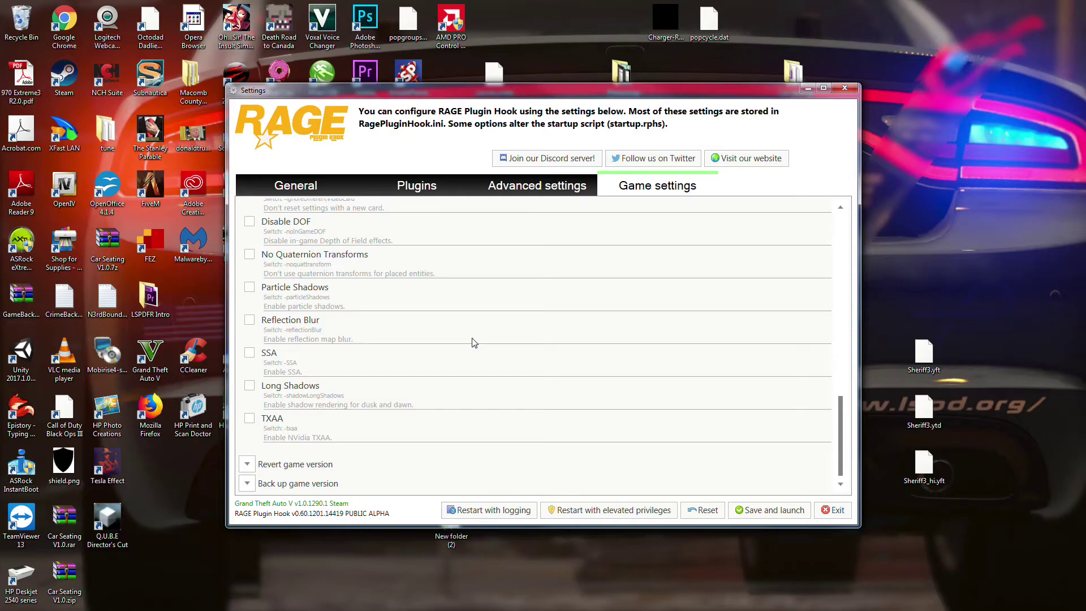
drag(376, 90, 508, 95)
click(428, 191)
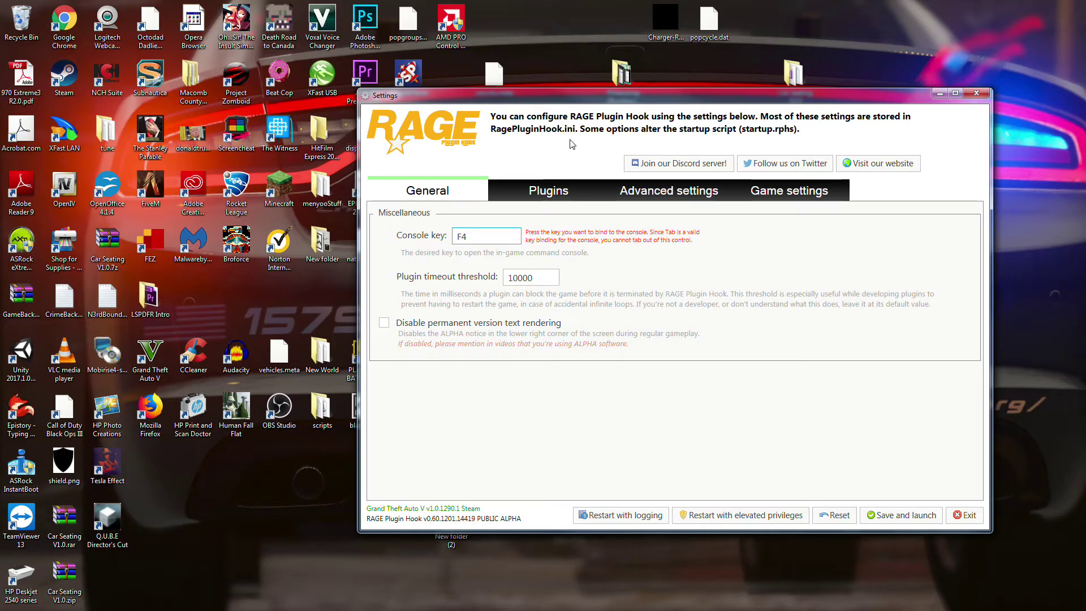
click(548, 190)
click(669, 190)
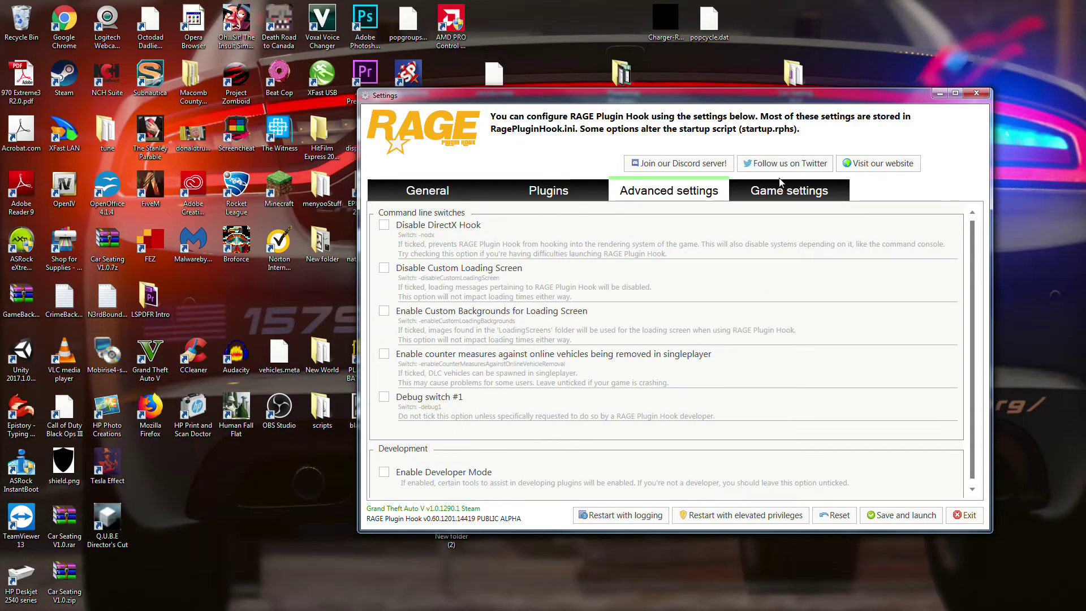
Step: Try the DirectX 11 switch in the game settings and clear it again
click(786, 192)
scroll(486, 252, down, 3)
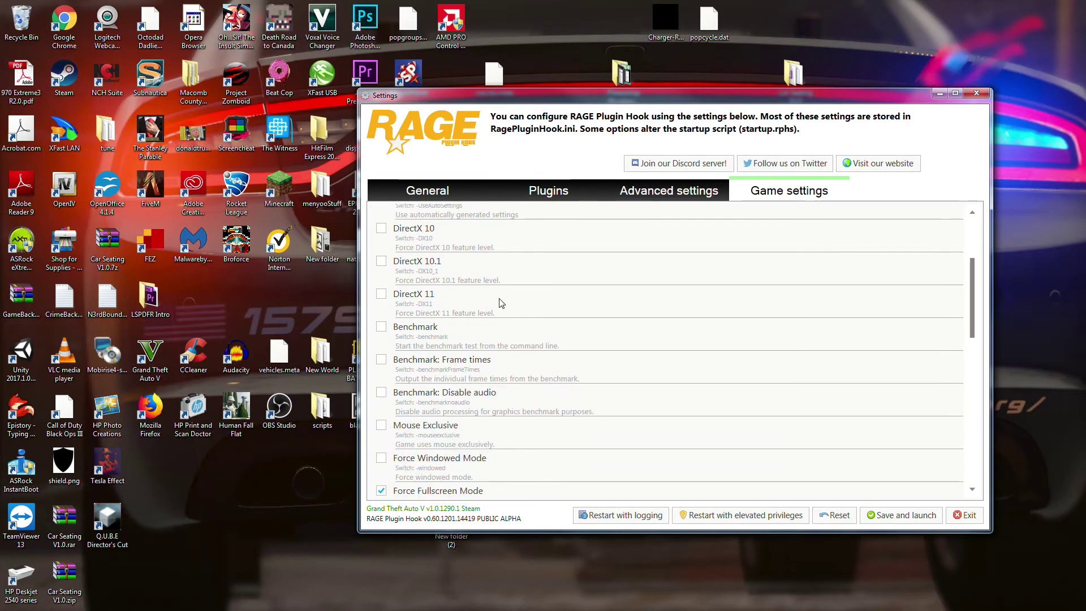
click(381, 293)
click(381, 294)
Step: Clear the Force Fullscreen Mode switch and enable Force Windowed Mode in the game's command line switches
scroll(531, 385, down, 3)
click(382, 384)
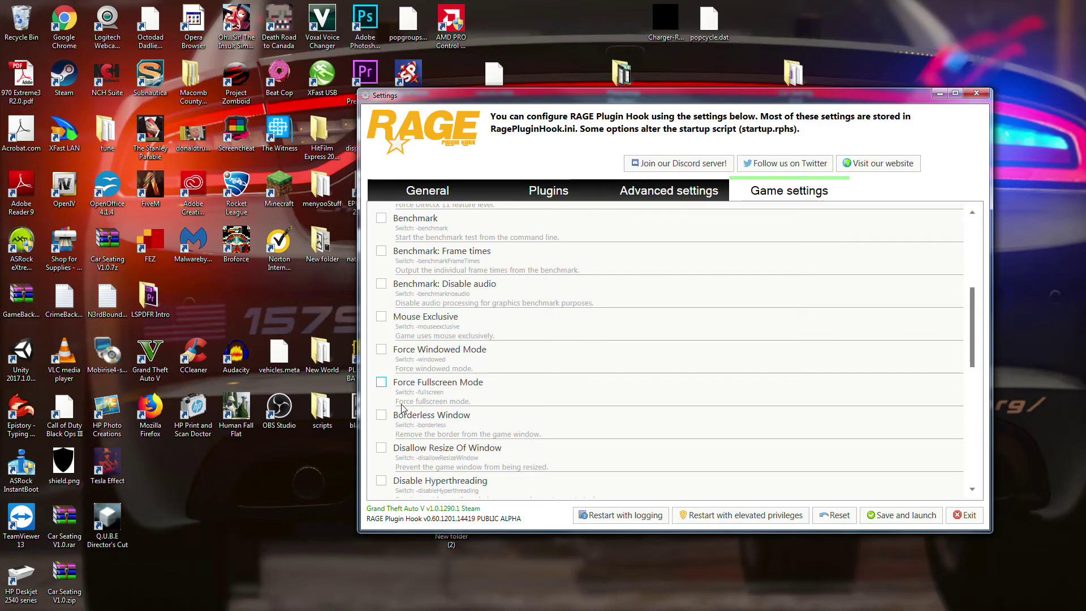
click(382, 350)
scroll(632, 379, up, 7)
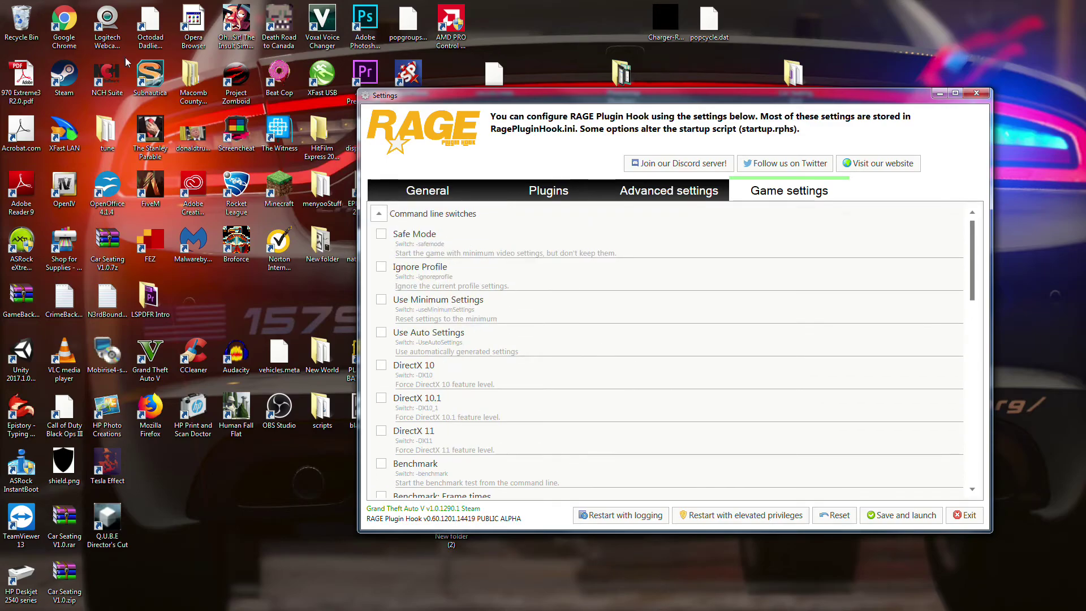